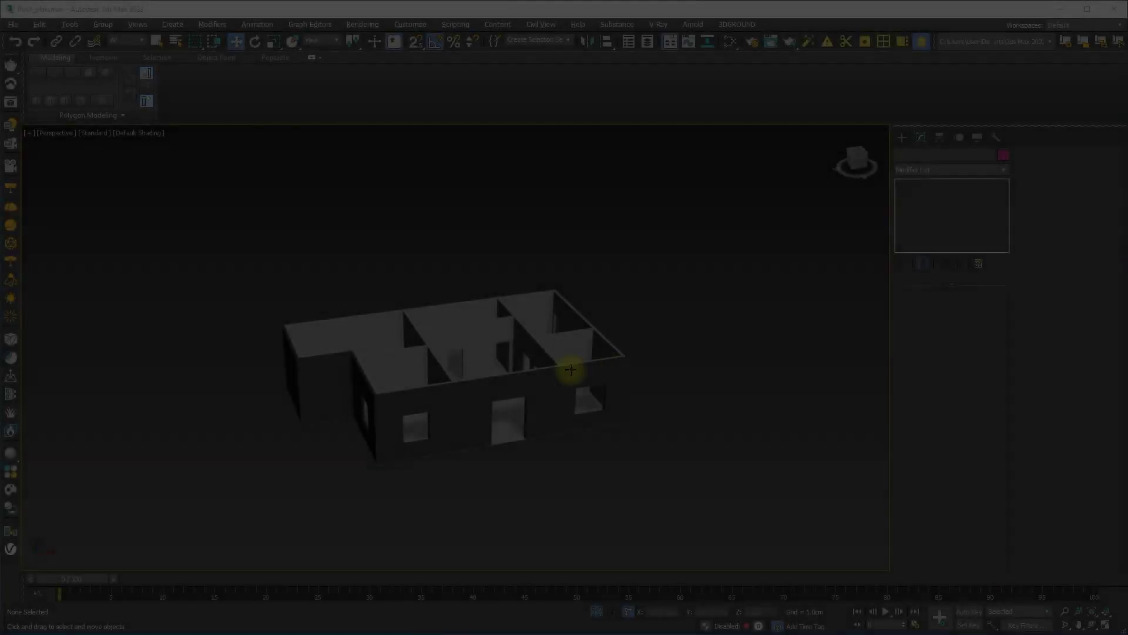
# Step: Review the scene's object list to check that the Facade and Inner Walls are separate objects
pyautogui.scroll(3, 542, 366)
pyautogui.keyDown('alt'); pyautogui.moveTo(539, 362); pyautogui.dragTo(503, 338, button='middle'); pyautogui.keyUp('alt')
pyautogui.scroll(-5, 515, 350)
pyautogui.press('h')
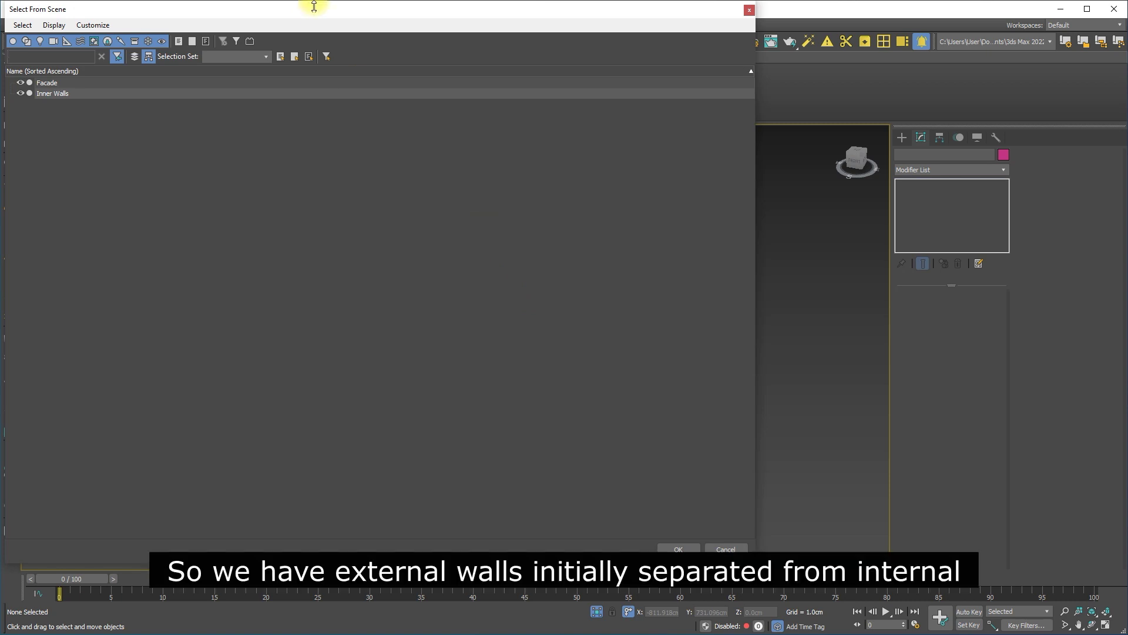
pyautogui.moveTo(315, 5); pyautogui.dragTo(491, 52)
pyautogui.click(210, 122)
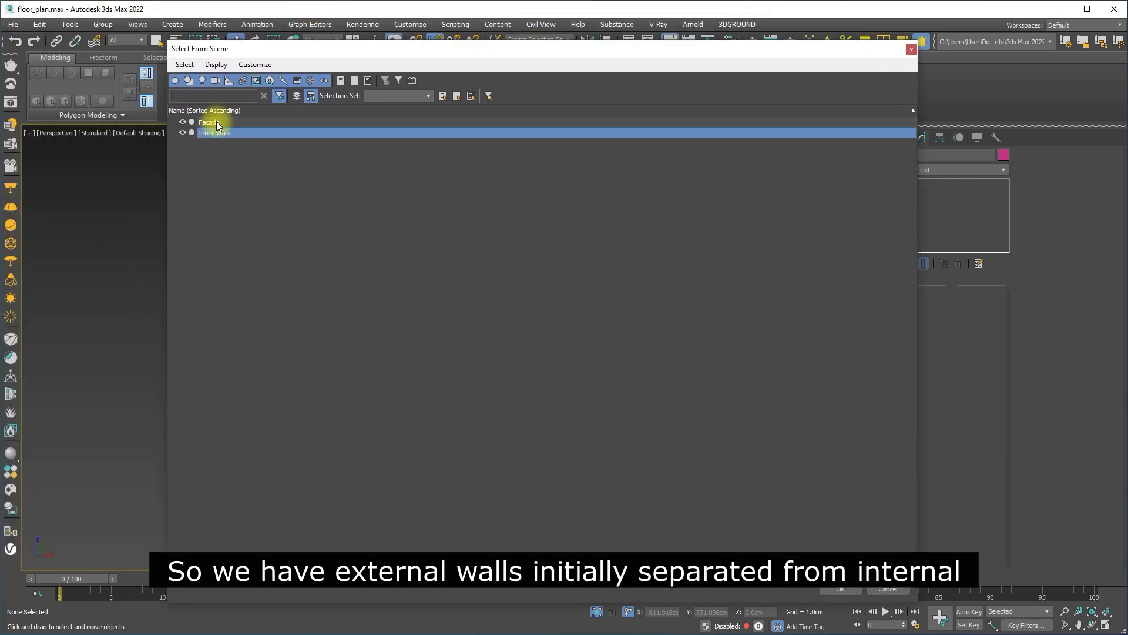
pyautogui.click(911, 53)
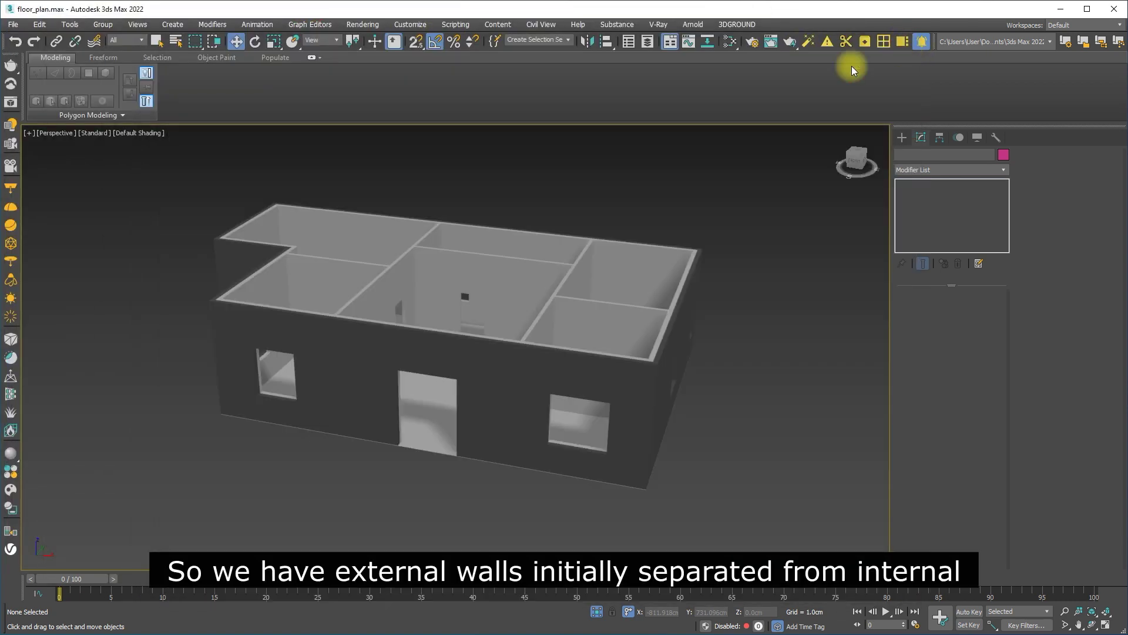
# Step: Temporarily hide the Inner Walls to inspect the facade's halves of the window openings, and unhide all objects
pyautogui.click(502, 398)
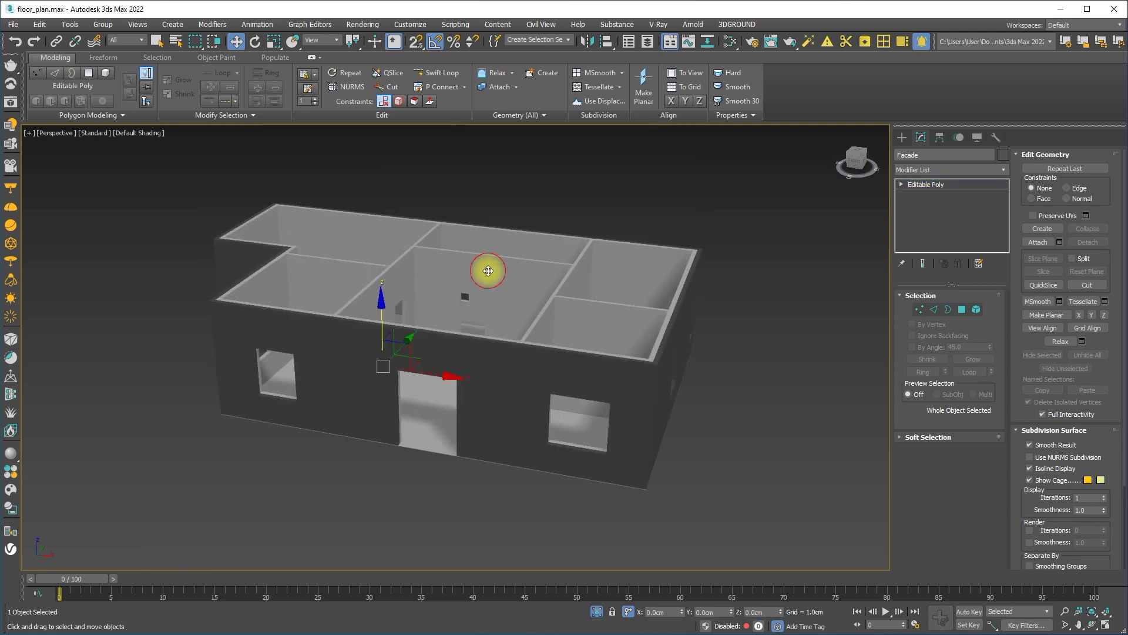
pyautogui.click(488, 271)
pyautogui.moveTo(489, 271); pyautogui.dragTo(480, 343, button='middle')
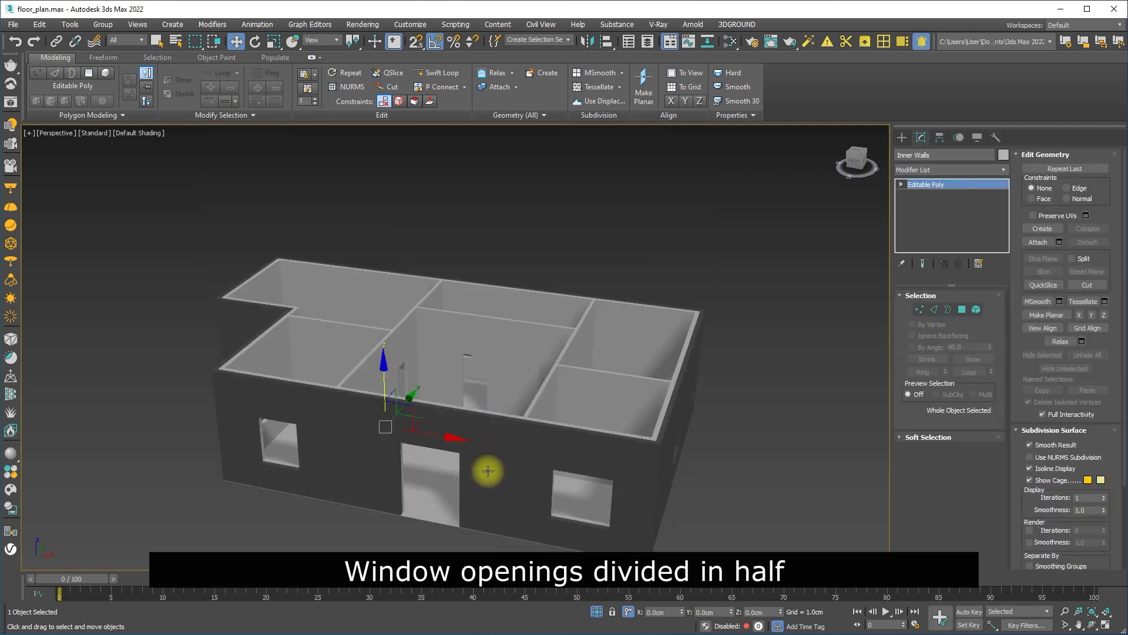
pyautogui.rightClick(469, 405)
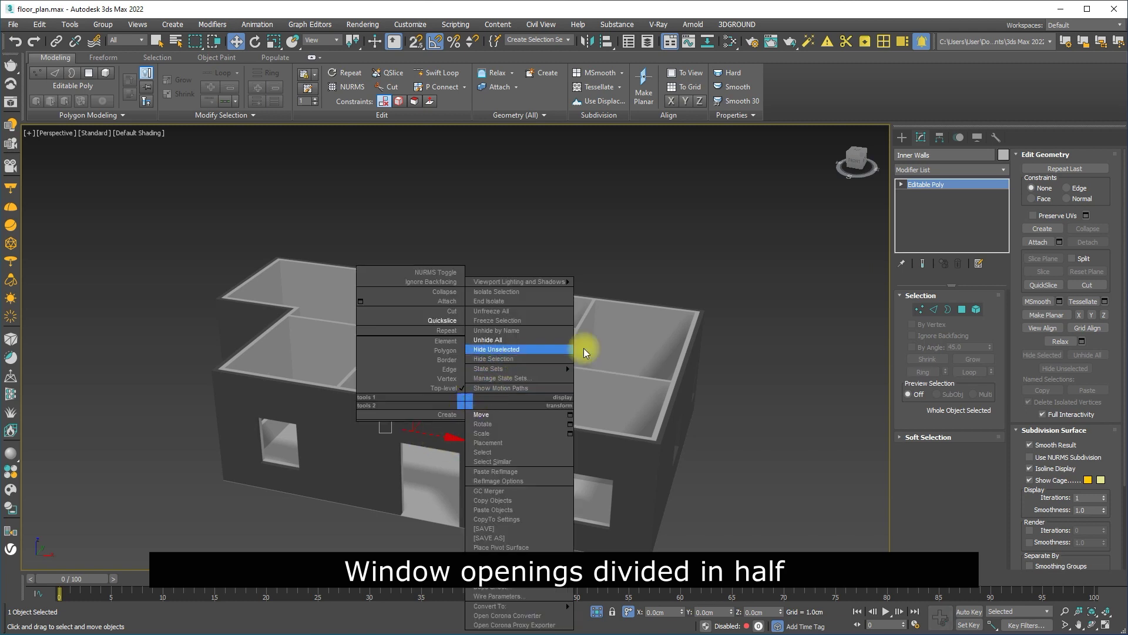
pyautogui.click(570, 351)
pyautogui.rightClick(609, 315)
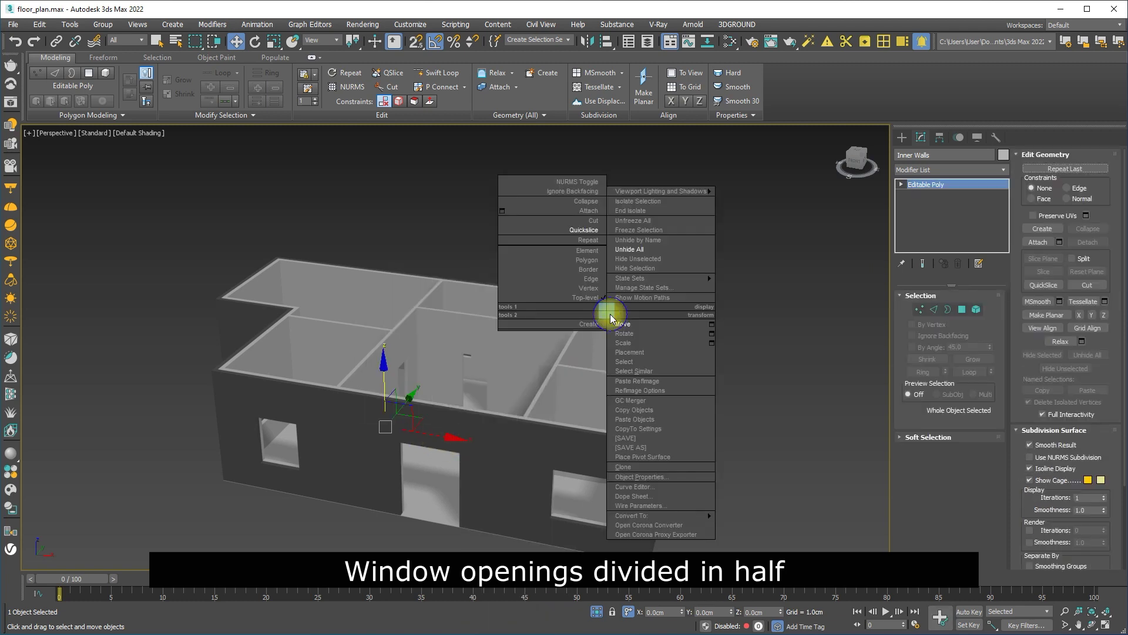
pyautogui.click(635, 268)
pyautogui.keyDown('alt'); pyautogui.moveTo(574, 332); pyautogui.dragTo(529, 328, button='middle'); pyautogui.keyUp('alt')
pyautogui.rightClick(520, 284)
pyautogui.click(556, 228)
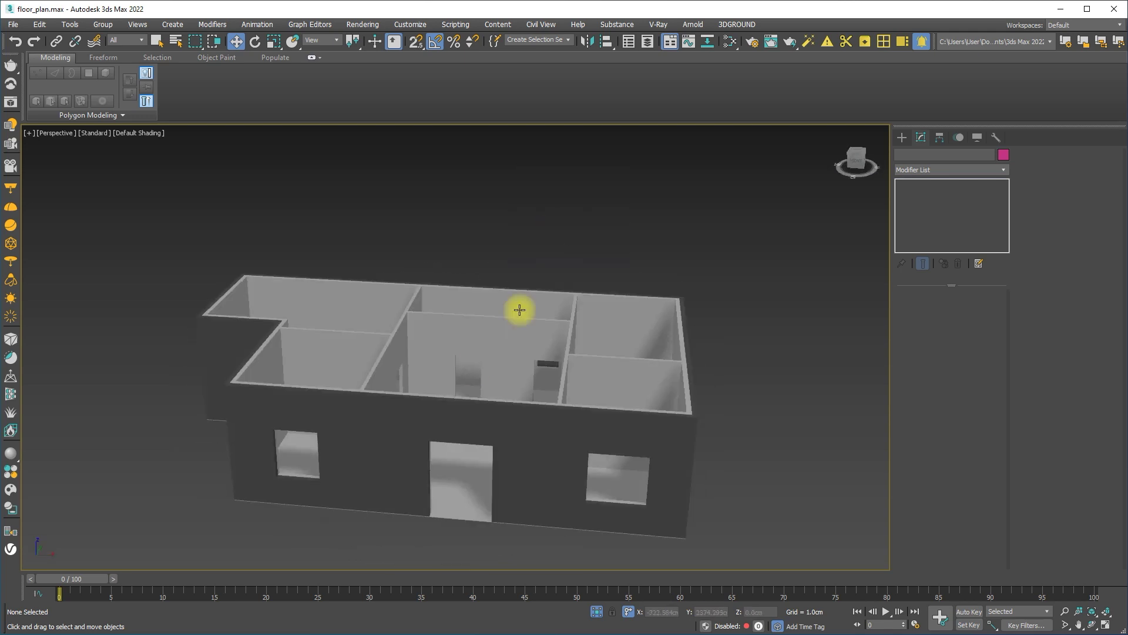
# Step: Merge all window frame objects from library.max into the floor plan scene
pyautogui.scroll(-5, 492, 343)
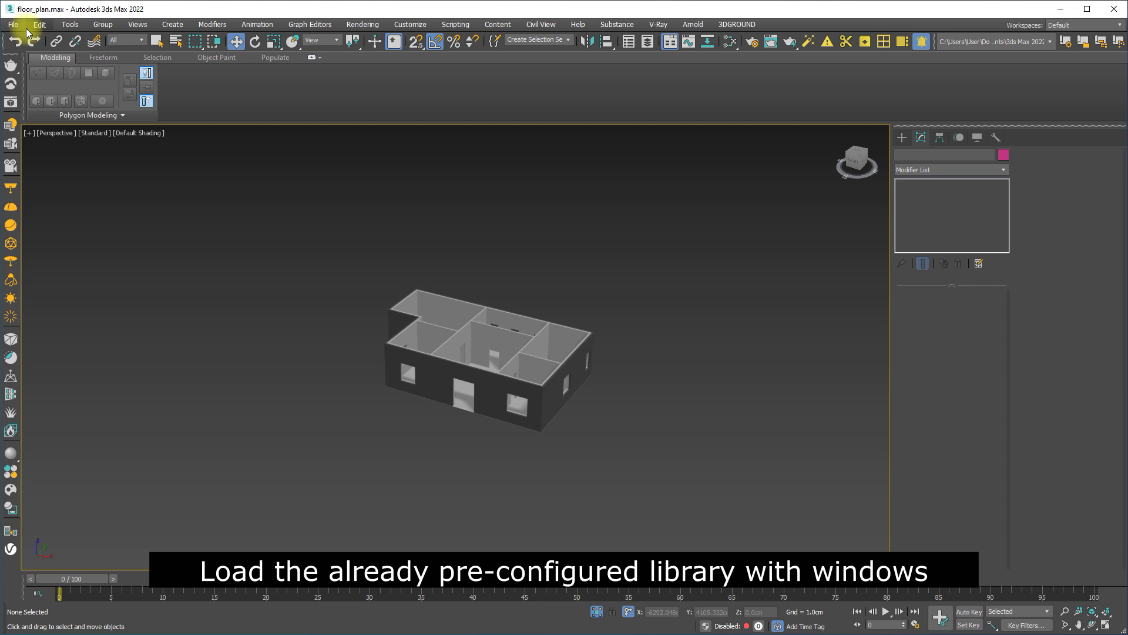
pyautogui.click(11, 25)
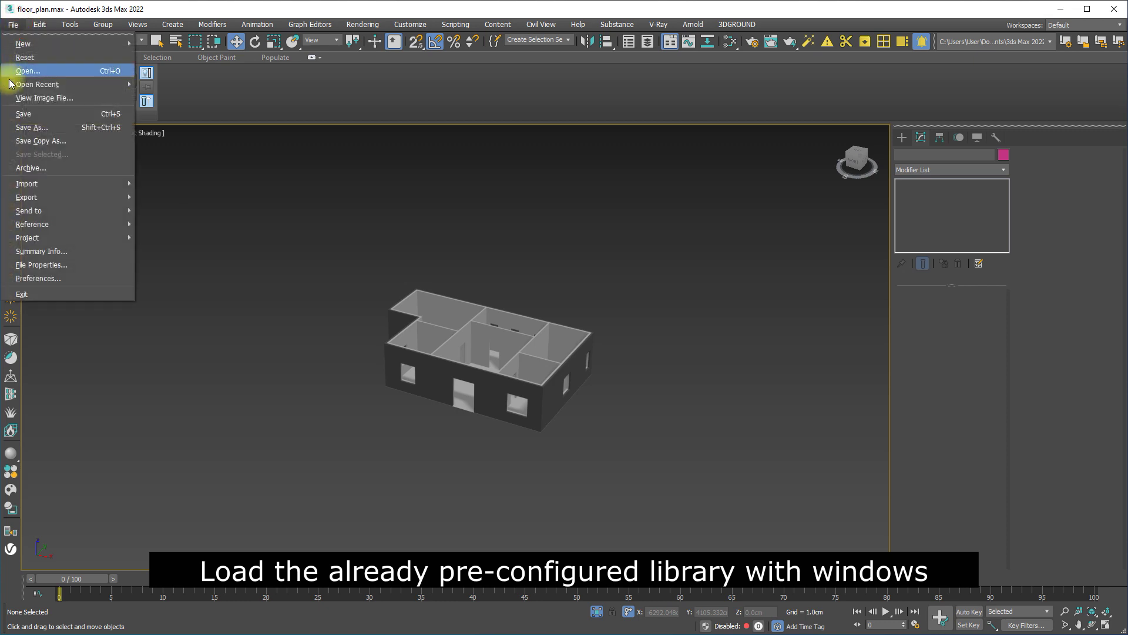
pyautogui.moveTo(62, 186)
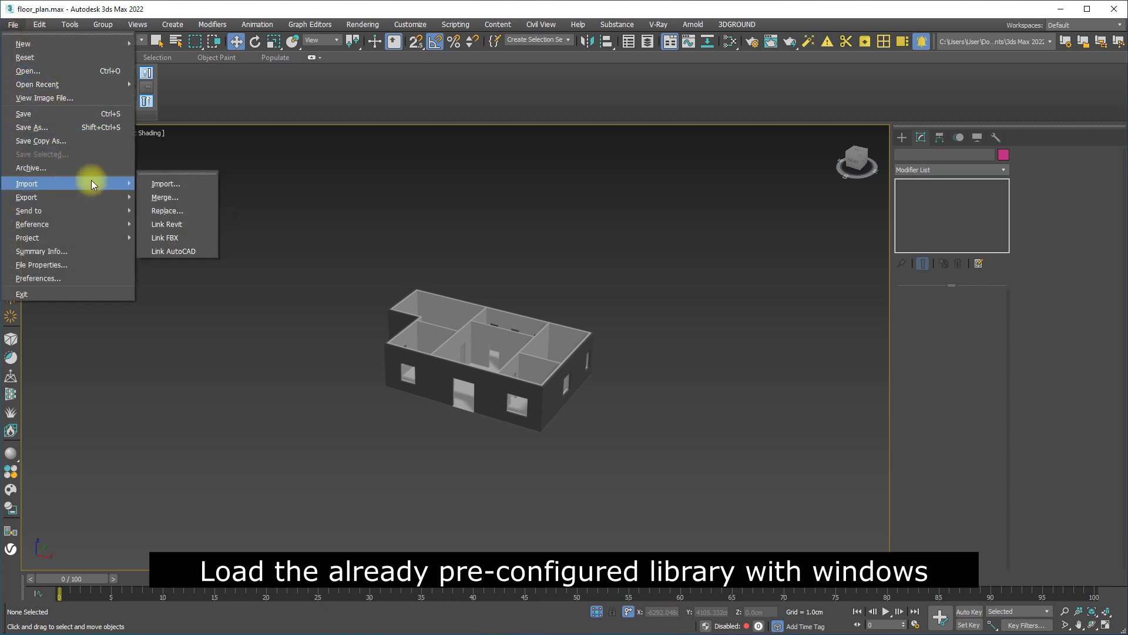
pyautogui.click(171, 197)
pyautogui.click(98, 122)
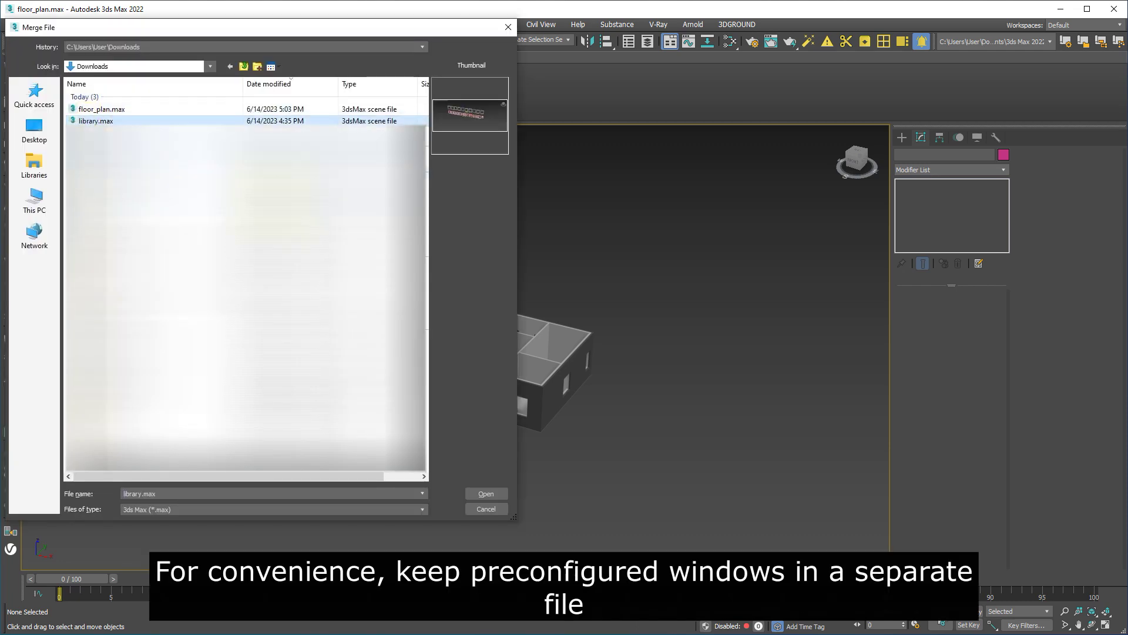
pyautogui.click(482, 494)
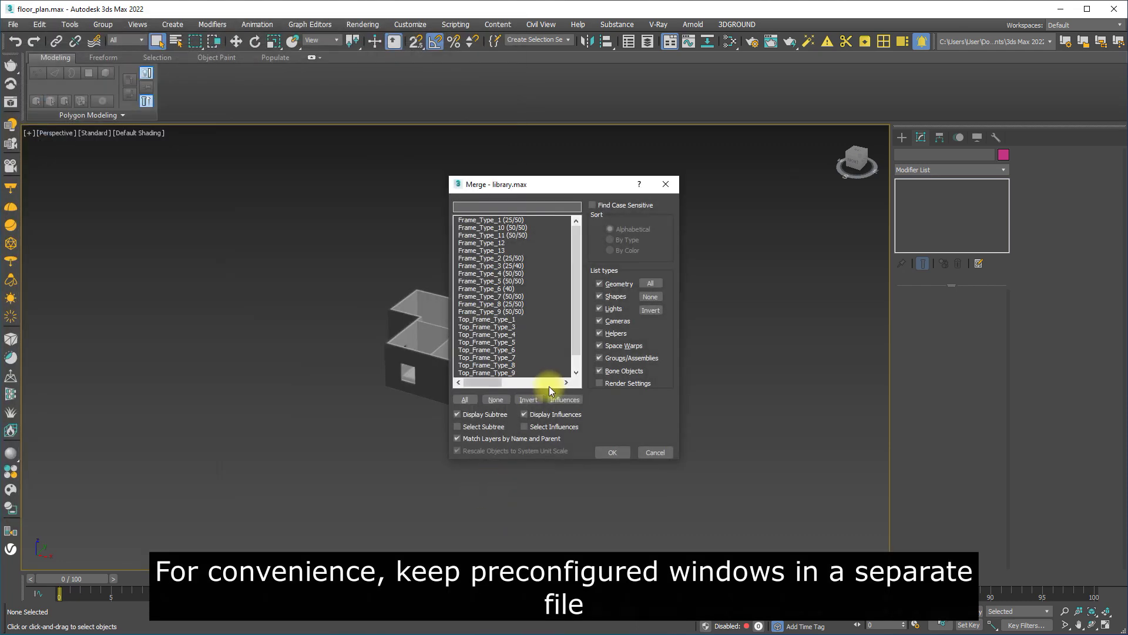
pyautogui.click(464, 400)
pyautogui.click(612, 452)
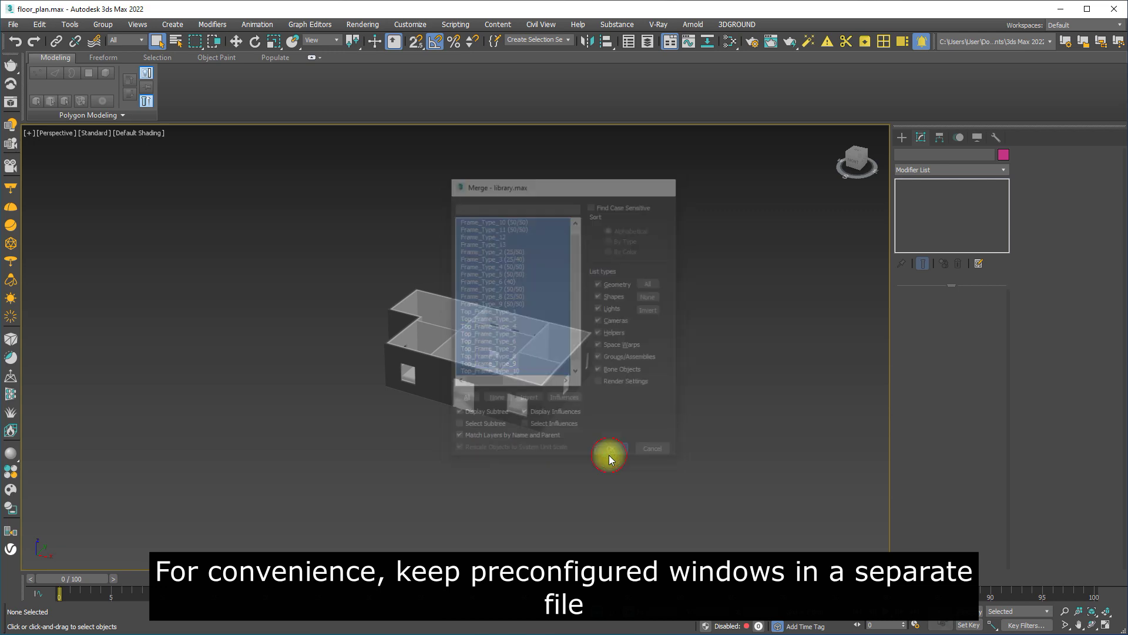
pyautogui.click(816, 160)
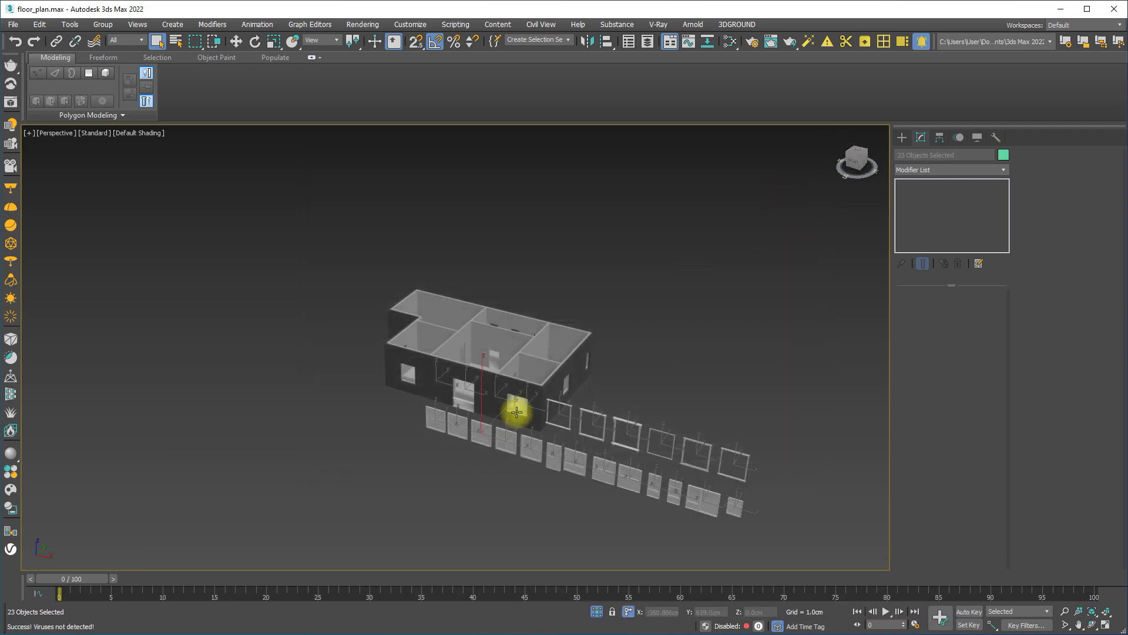
# Step: Move the merged window frames straight down along Z, well below the house
pyautogui.press('w')
pyautogui.scroll(-8, 428, 327)
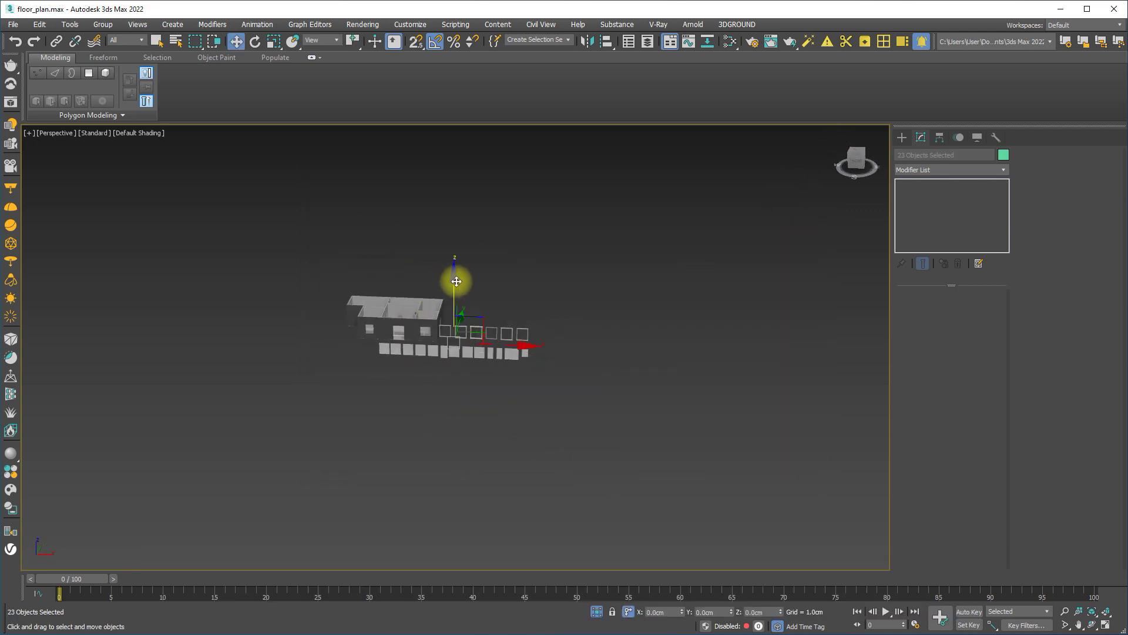
pyautogui.moveTo(456, 281); pyautogui.dragTo(454, 377)
pyautogui.scroll(6, 416, 461)
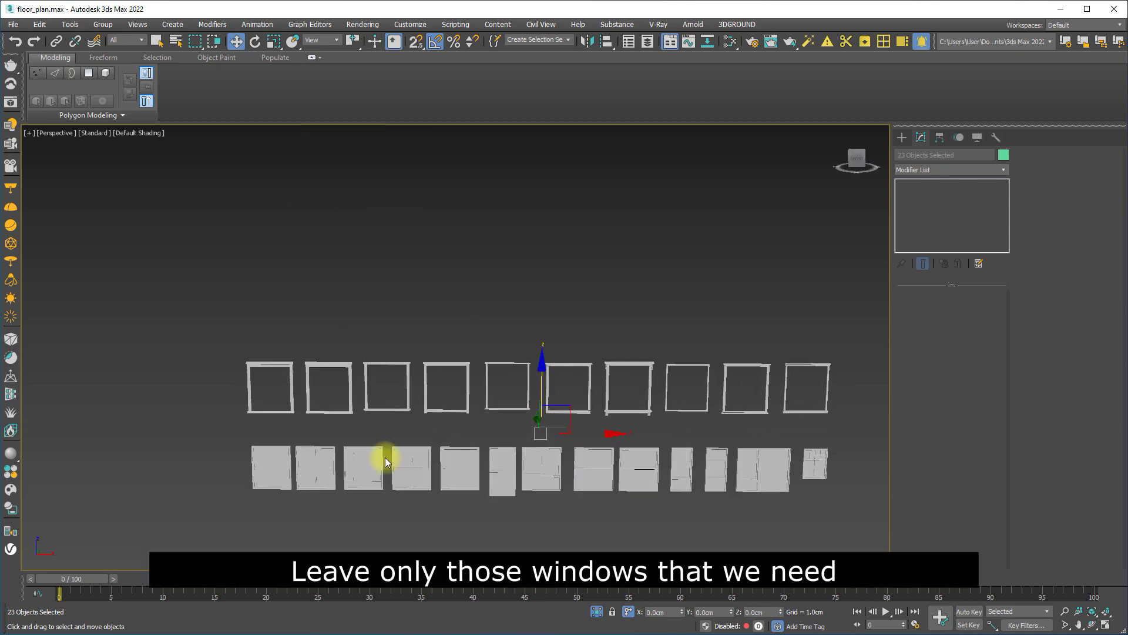
# Step: Move Frame_Type_7 (50/50), Frame_Type_10 (50/50) and Top_Frame_Type_8 down out of the library rows as a separate group
pyautogui.scroll(5, 283, 503)
pyautogui.scroll(-6, 449, 462)
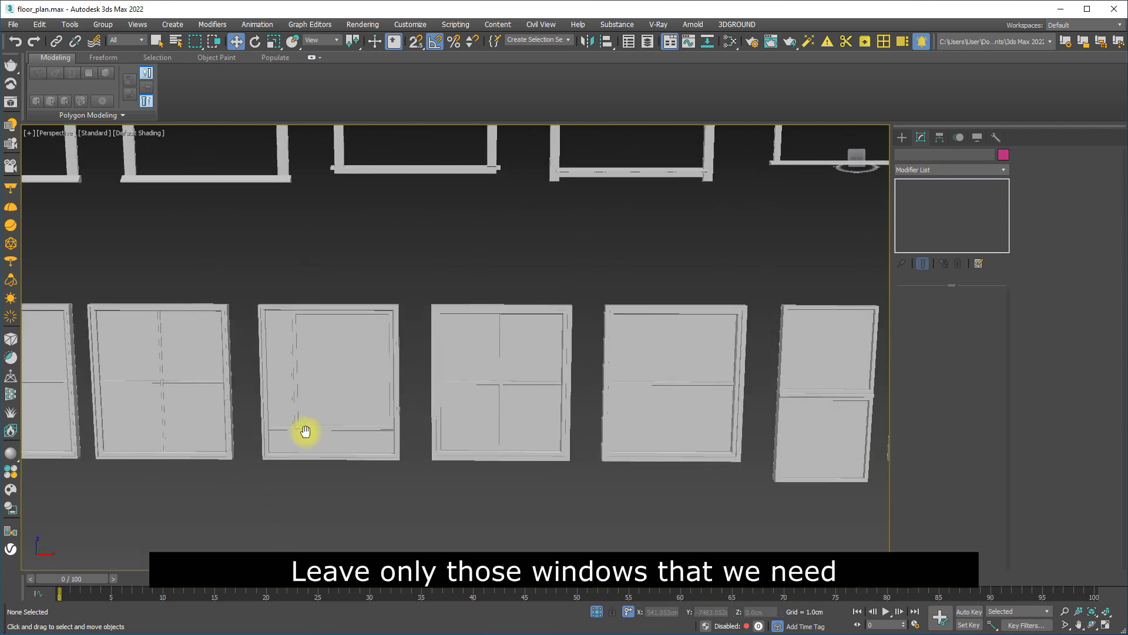
pyautogui.scroll(4, 352, 420)
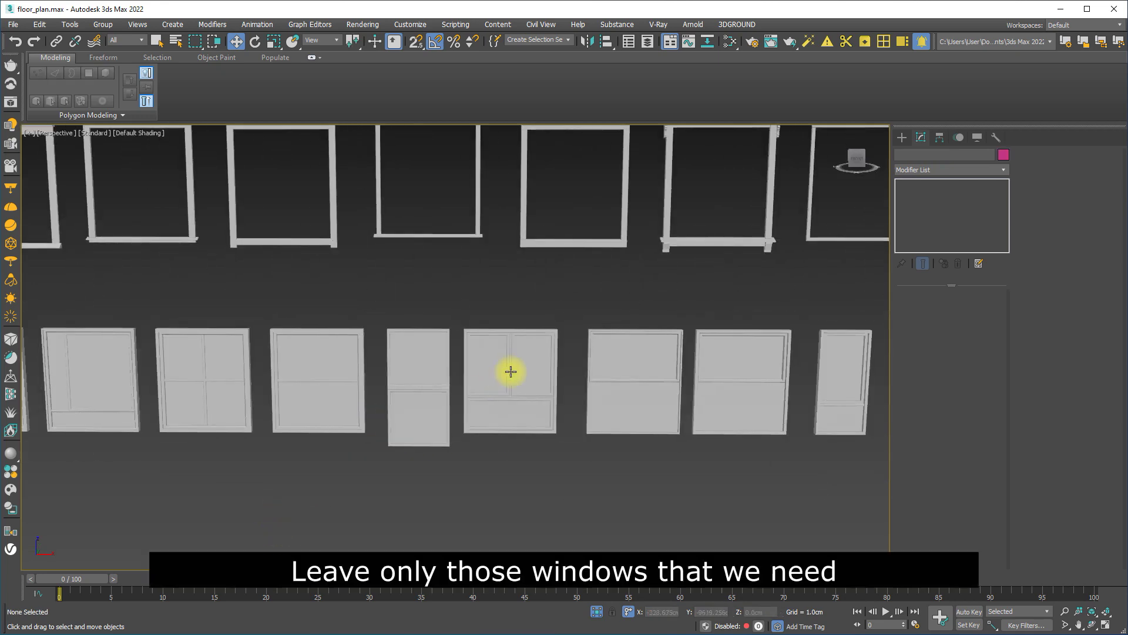
pyautogui.click(511, 370)
pyautogui.moveTo(511, 370); pyautogui.dragTo(518, 317, button='middle')
pyautogui.click(522, 318)
pyautogui.moveTo(530, 277); pyautogui.dragTo(524, 433)
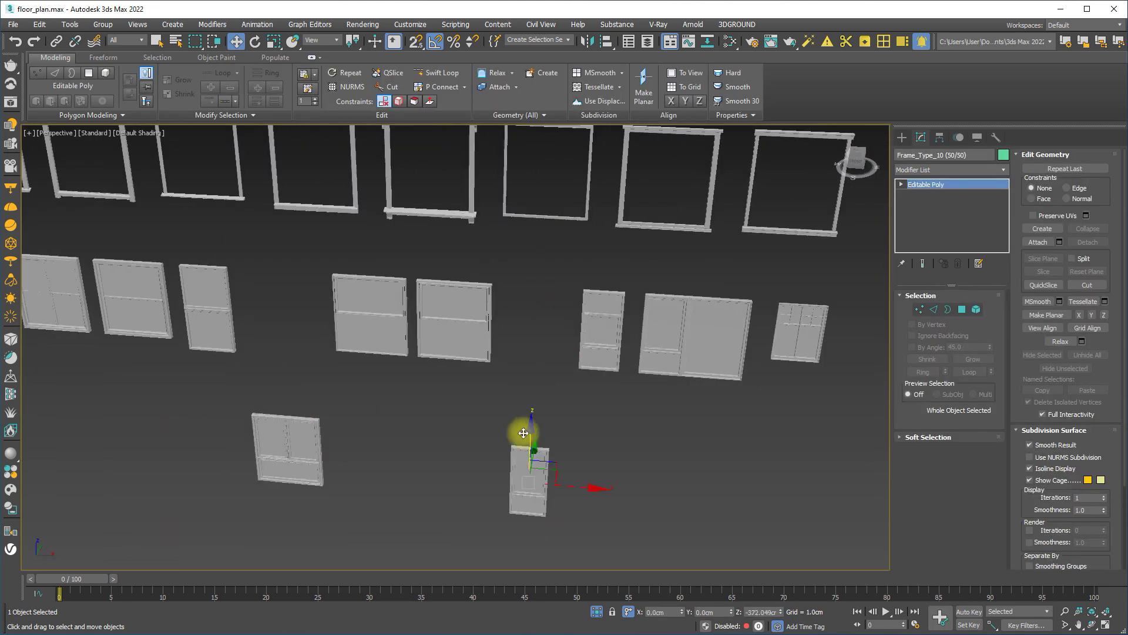
pyautogui.keyDown('alt'); pyautogui.moveTo(520, 426); pyautogui.dragTo(500, 282, button='middle'); pyautogui.keyUp('alt')
pyautogui.moveTo(541, 220); pyautogui.dragTo(546, 306)
pyautogui.scroll(-5, 547, 306)
pyautogui.moveTo(550, 184); pyautogui.dragTo(554, 258)
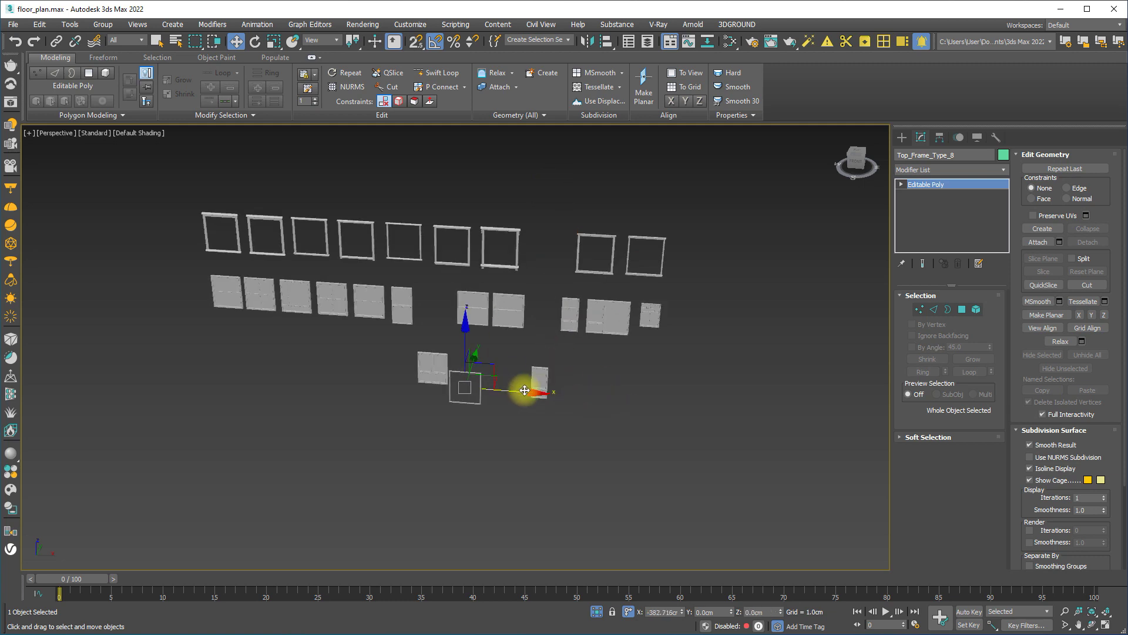
pyautogui.moveTo(525, 391); pyautogui.dragTo(544, 392)
# Step: Delete all the unneeded frames in the two library rows, keeping the three set aside
pyautogui.keyDown('alt'); pyautogui.moveTo(544, 392); pyautogui.dragTo(381, 382, button='middle'); pyautogui.keyUp('alt')
pyautogui.scroll(-3, 381, 383)
pyautogui.moveTo(643, 356); pyautogui.dragTo(633, 390)
pyautogui.press('Delete')
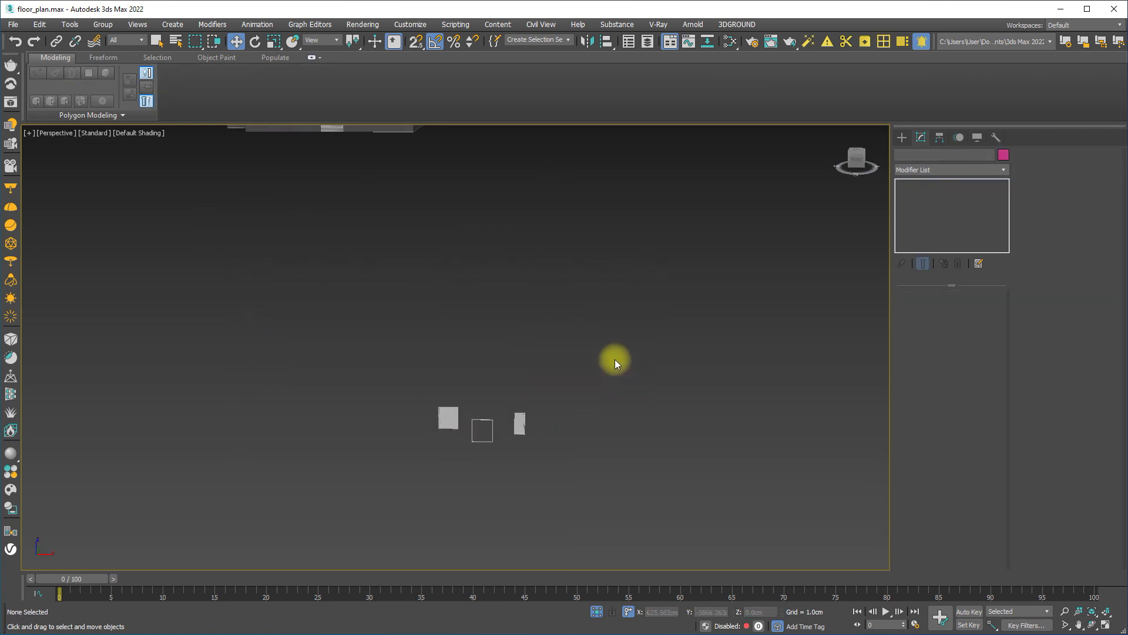
# Step: Run the Window Placer script, dismiss its license window and place its dialog clear of the house
pyautogui.scroll(3, 412, 352)
pyautogui.scroll(-4, 454, 390)
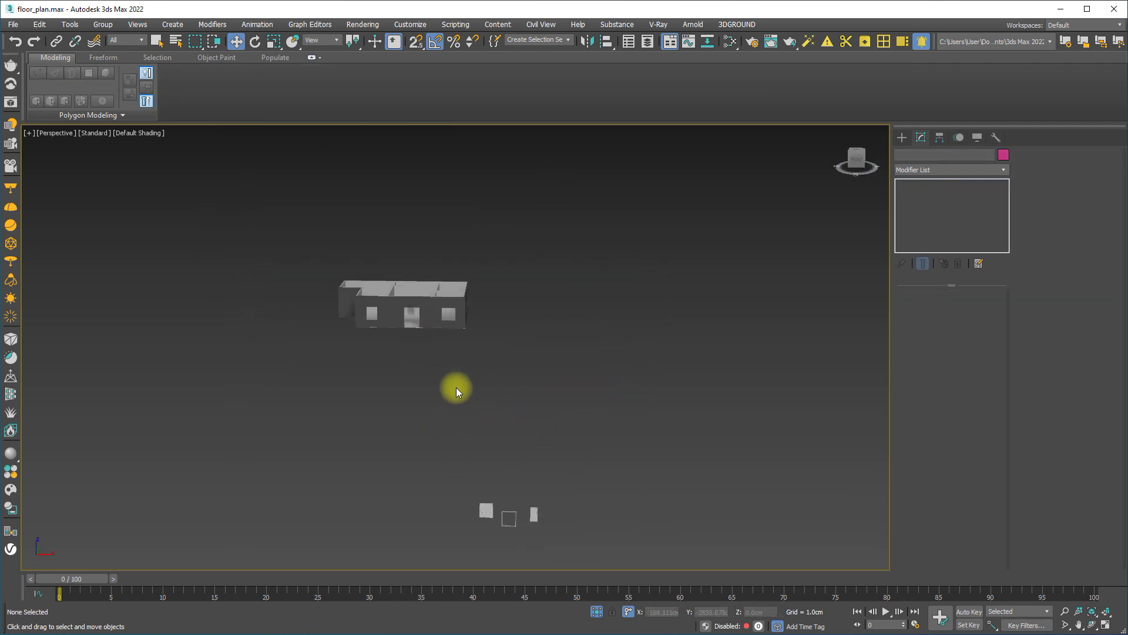
pyautogui.scroll(8, 486, 320)
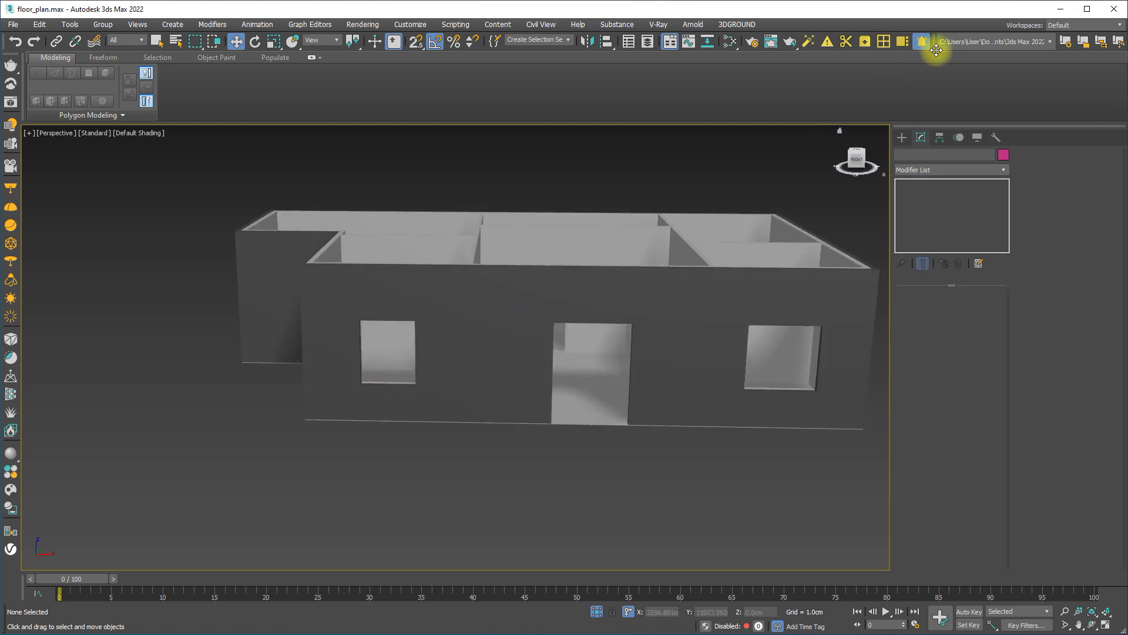
pyautogui.click(891, 45)
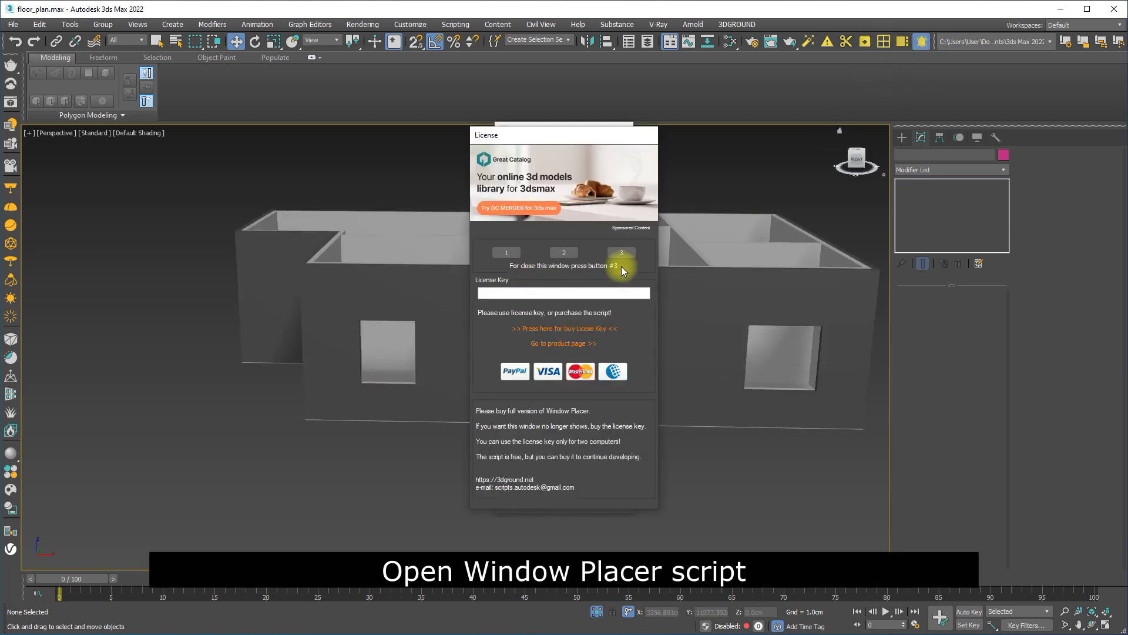
pyautogui.click(623, 252)
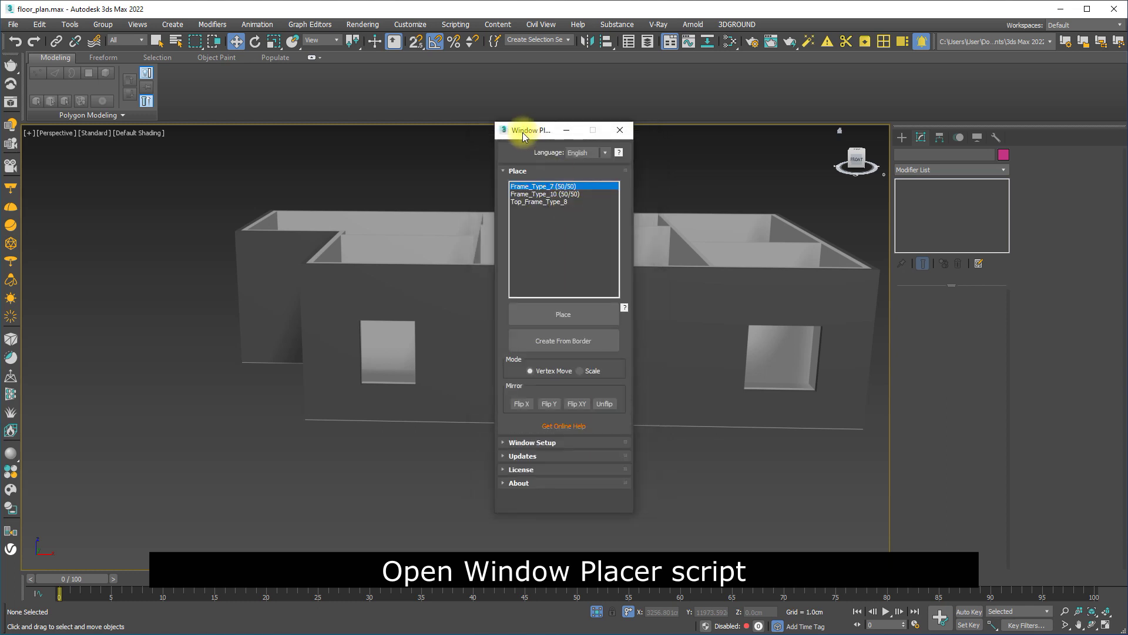
pyautogui.moveTo(525, 135); pyautogui.dragTo(771, 155)
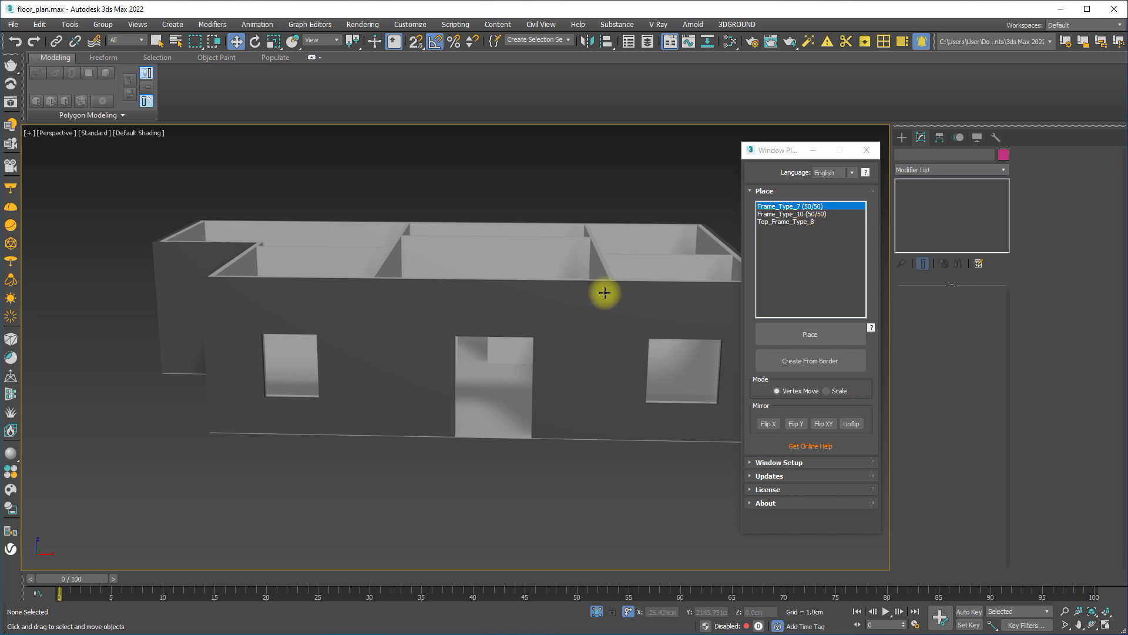
# Step: Select the two remaining window frames in turn to match their names with the Window Placer list
pyautogui.scroll(-5, 399, 292)
pyautogui.moveTo(488, 436); pyautogui.dragTo(475, 352, button='middle')
pyautogui.scroll(-3, 479, 368)
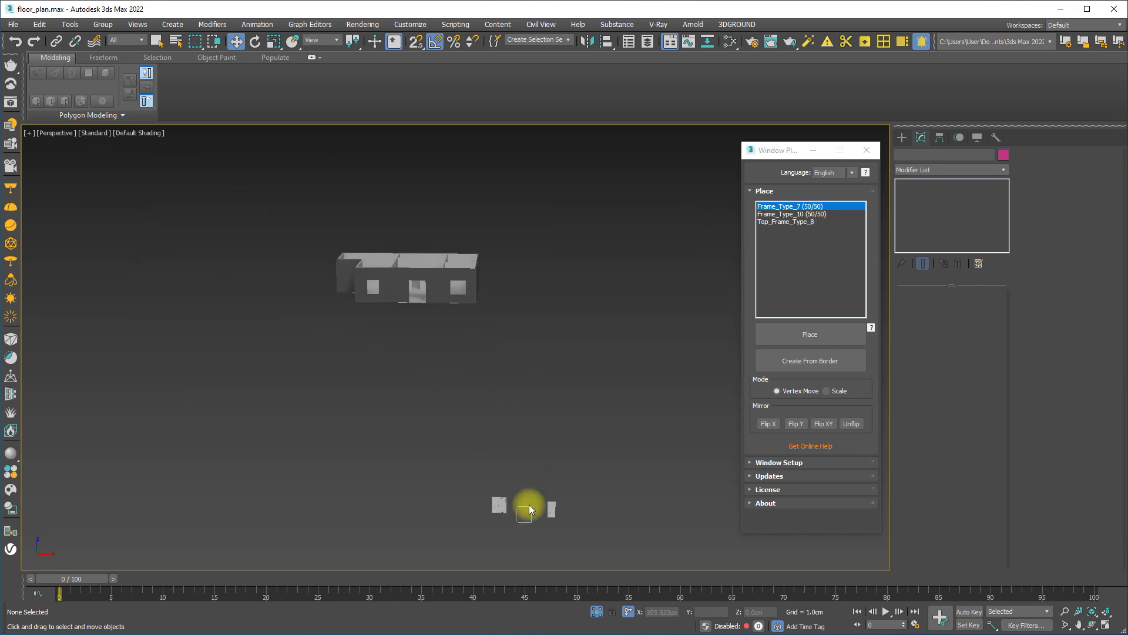
pyautogui.scroll(8, 528, 505)
pyautogui.click(463, 501)
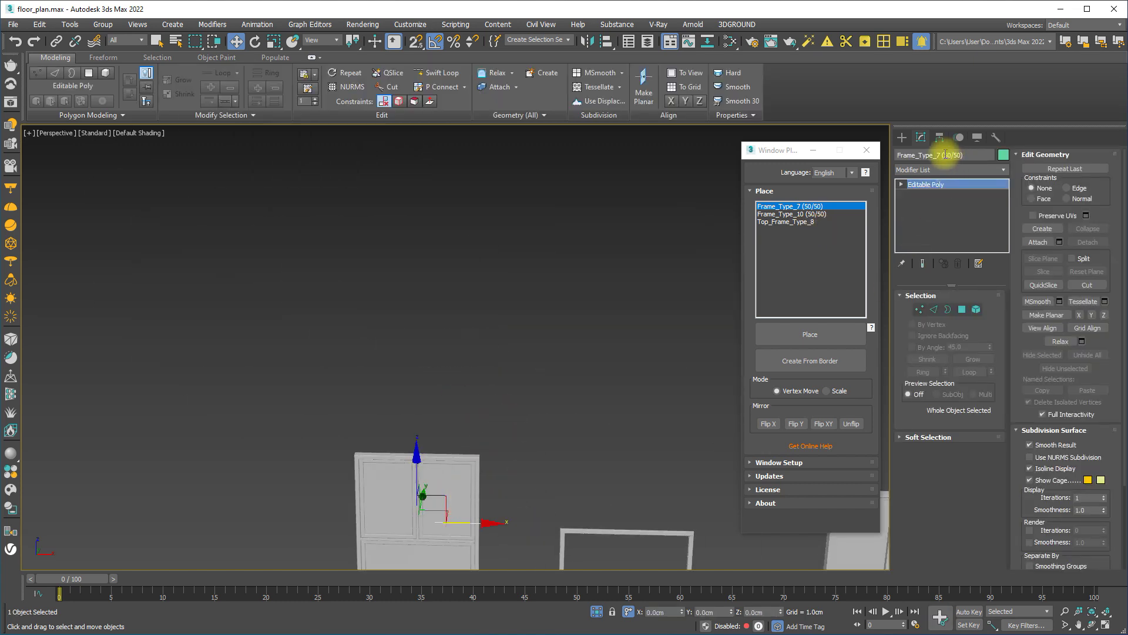
pyautogui.keyDown('alt'); pyautogui.moveTo(605, 460); pyautogui.dragTo(534, 424, button='middle'); pyautogui.keyUp('alt')
pyautogui.click(601, 404)
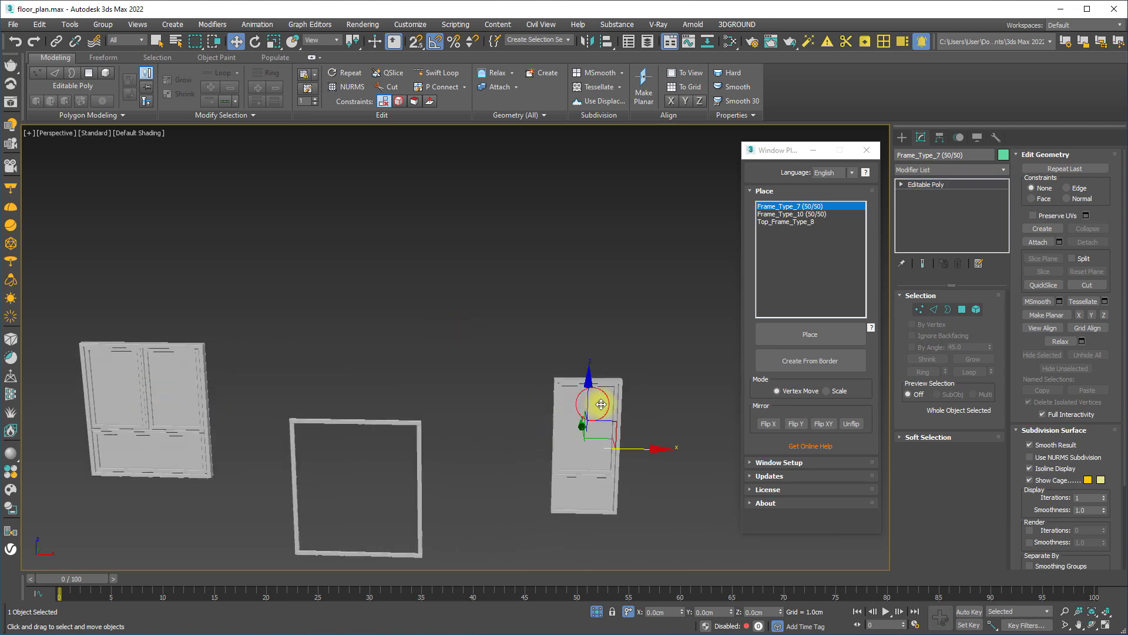
pyautogui.scroll(-7, 517, 351)
pyautogui.keyDown('alt'); pyautogui.moveTo(518, 353); pyautogui.dragTo(495, 445, button='middle'); pyautogui.keyUp('alt')
pyautogui.scroll(-4, 485, 400)
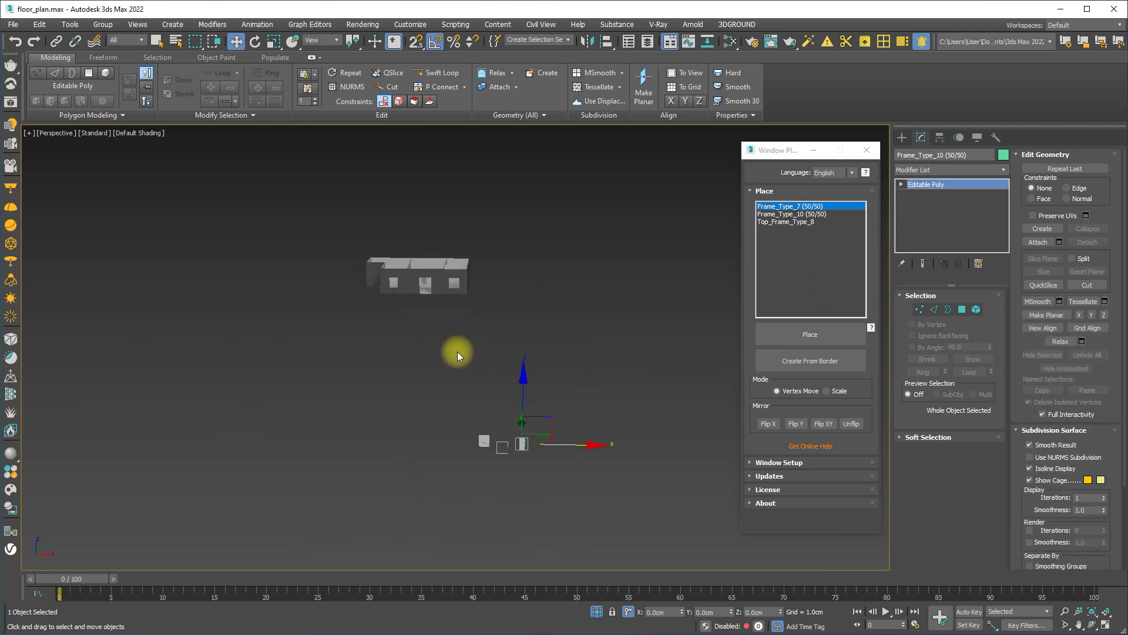
# Step: Start manual placement of Frame_Type_10 (50/50) at the wall with three narrow openings and switch snapping to 3D
pyautogui.scroll(2, 456, 350)
pyautogui.keyDown('alt'); pyautogui.moveTo(456, 351); pyautogui.dragTo(335, 298, button='middle'); pyautogui.keyUp('alt')
pyautogui.moveTo(496, 313); pyautogui.dragTo(376, 358, button='middle')
pyautogui.scroll(3, 499, 350)
pyautogui.keyDown('alt'); pyautogui.moveTo(509, 351); pyautogui.dragTo(472, 354, button='middle'); pyautogui.keyUp('alt')
pyautogui.scroll(3, 588, 348)
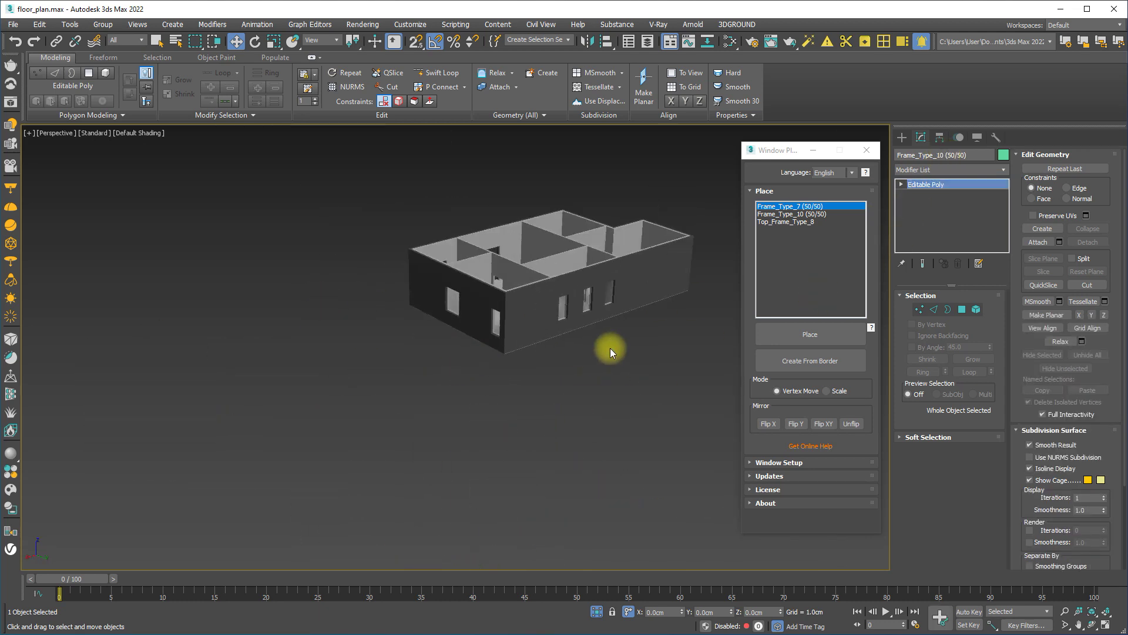
pyautogui.keyDown('alt'); pyautogui.moveTo(610, 347); pyautogui.dragTo(558, 350, button='middle'); pyautogui.keyUp('alt')
pyautogui.scroll(3, 557, 349)
pyautogui.scroll(4, 504, 315)
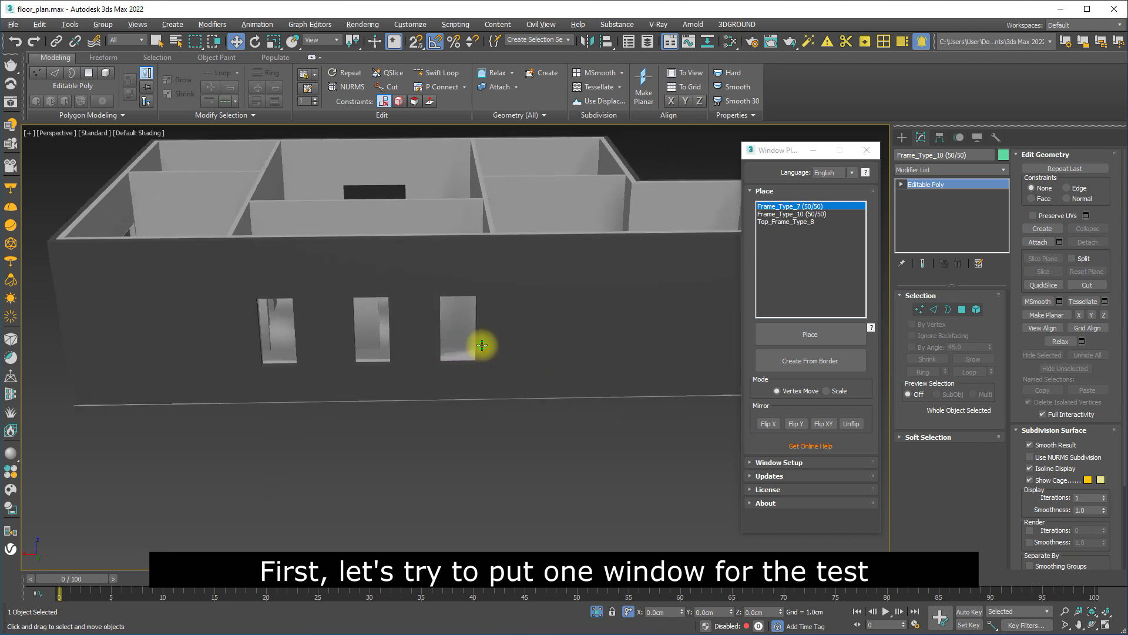
pyautogui.click(809, 340)
pyautogui.keyDown('alt'); pyautogui.moveTo(549, 386); pyautogui.dragTo(531, 388, button='middle'); pyautogui.keyUp('alt')
pyautogui.moveTo(270, 355); pyautogui.dragTo(350, 355, button='middle')
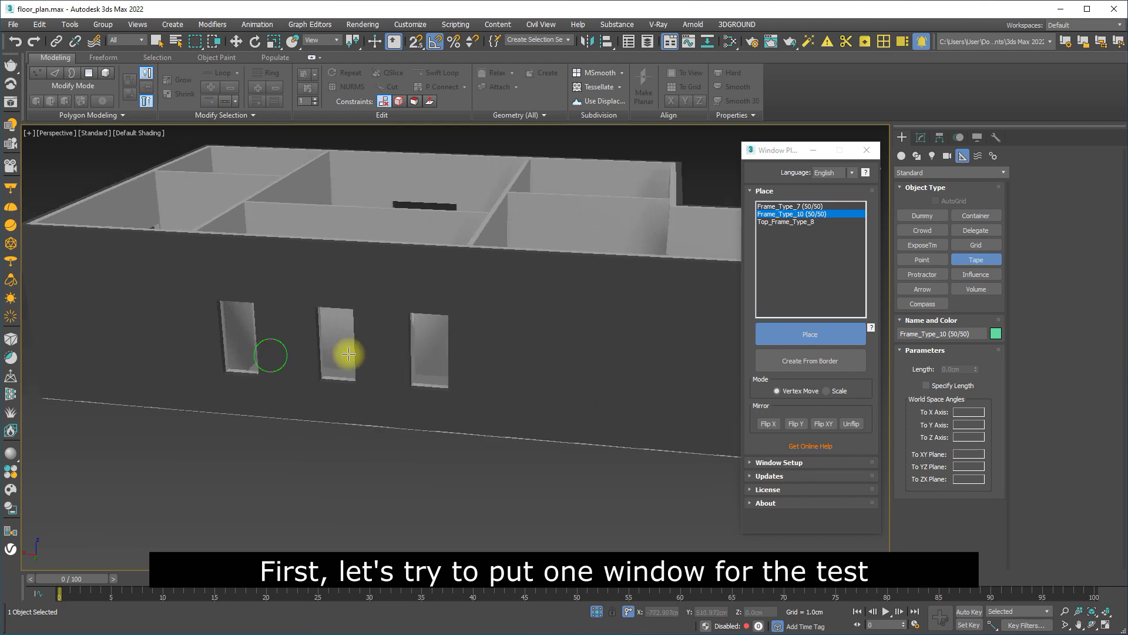
pyautogui.scroll(3, 204, 313)
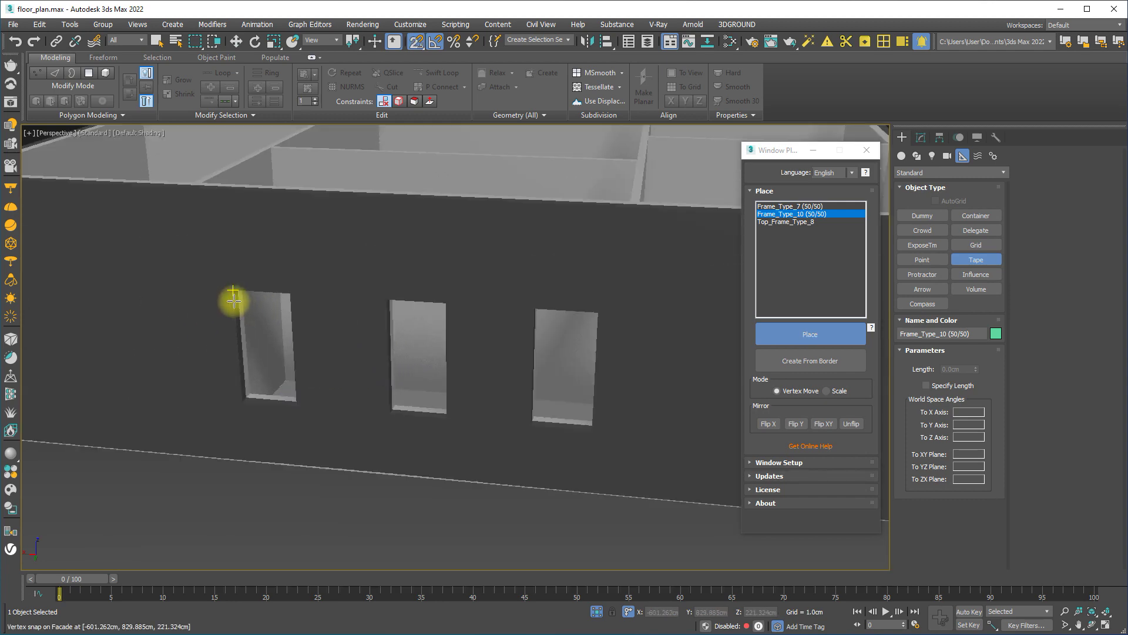
pyautogui.click(420, 45)
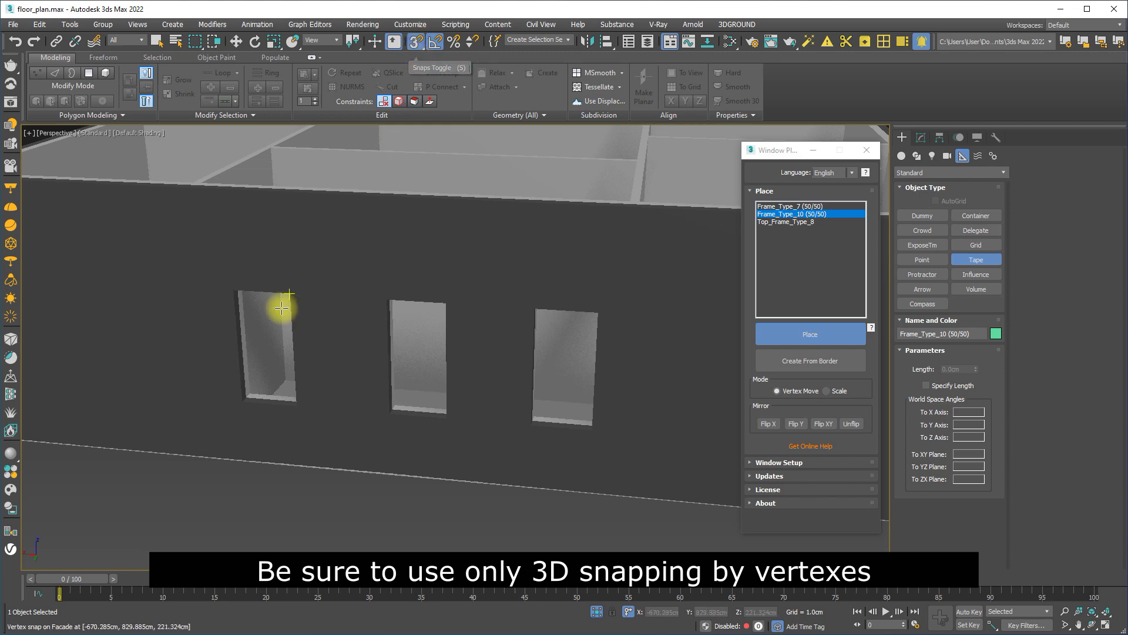
# Step: Try placing Frame_Type_10 (50/50) between opposite corners of the first narrow opening and delete the test window
pyautogui.click(229, 293)
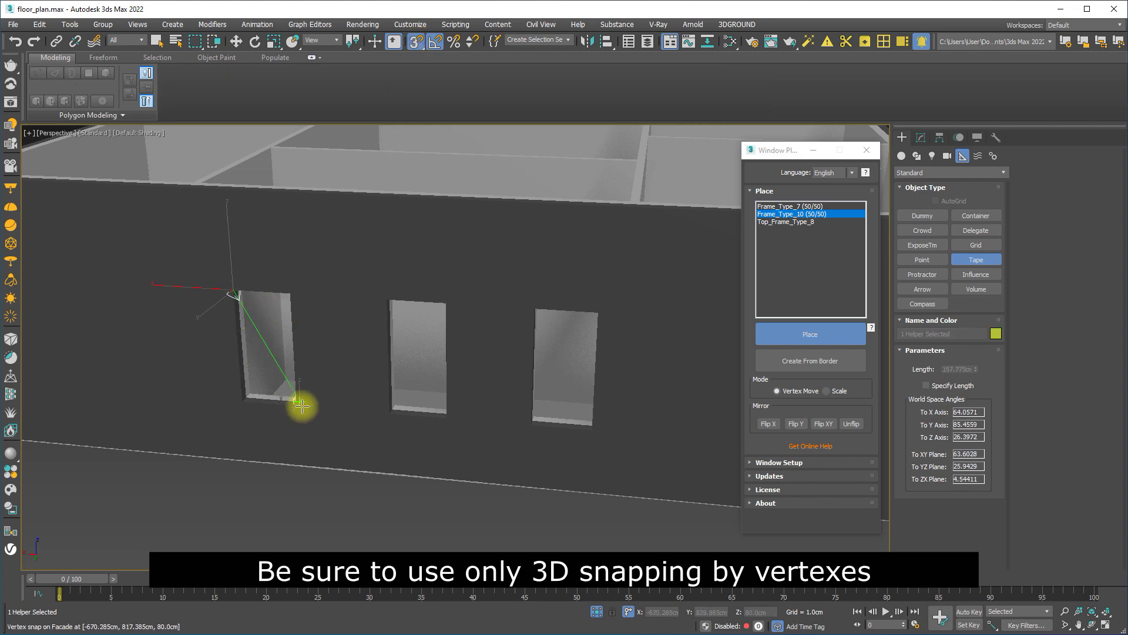
pyautogui.moveTo(298, 406); pyautogui.dragTo(308, 411)
pyautogui.rightClick(282, 382)
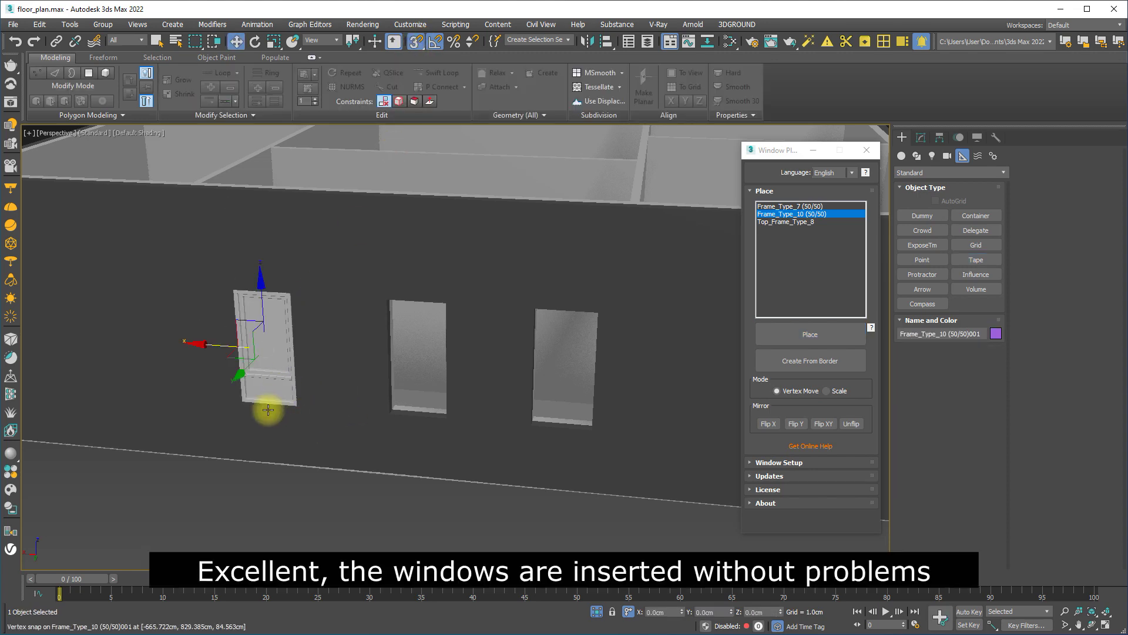
pyautogui.press('Delete')
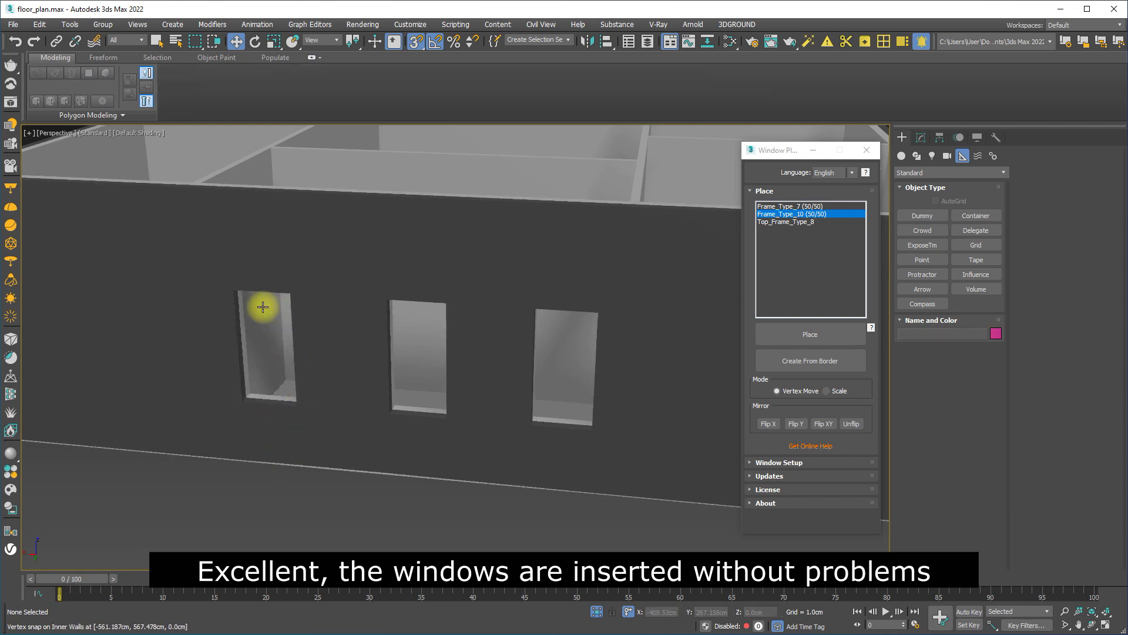
# Step: Hide the Inner Walls object so only the facade remains around the openings
pyautogui.click(263, 306)
pyautogui.rightClick(260, 304)
pyautogui.click(292, 262)
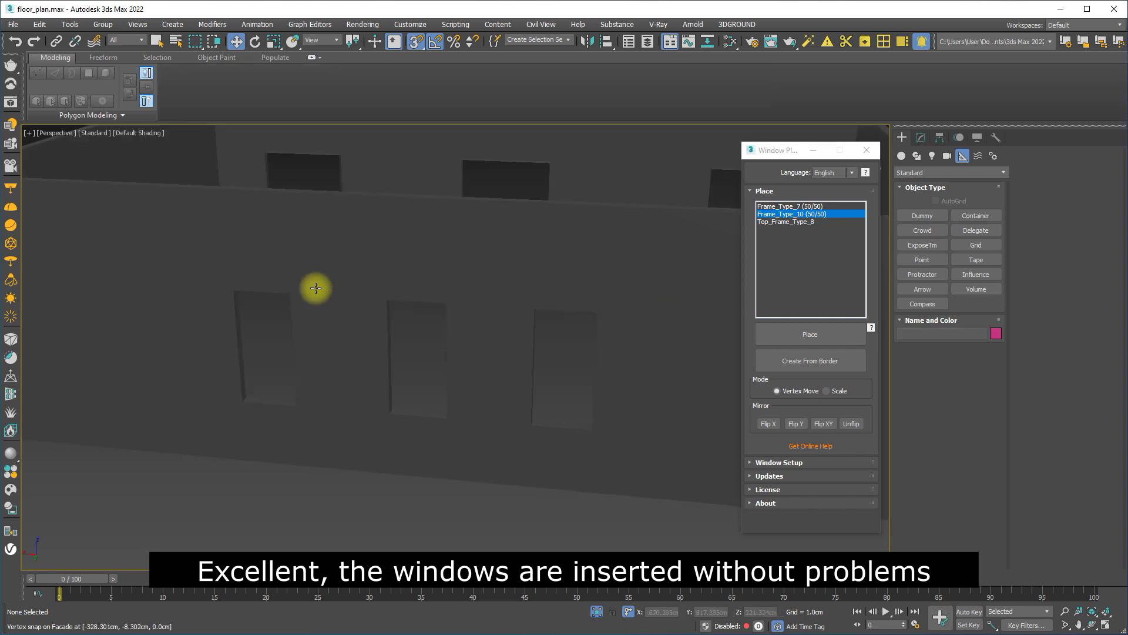
# Step: Place Frame_Type_10 (50/50) in the recesses of the first two narrow openings, snapping to the opposite corner vertices of each
pyautogui.click(805, 334)
pyautogui.press('F3')
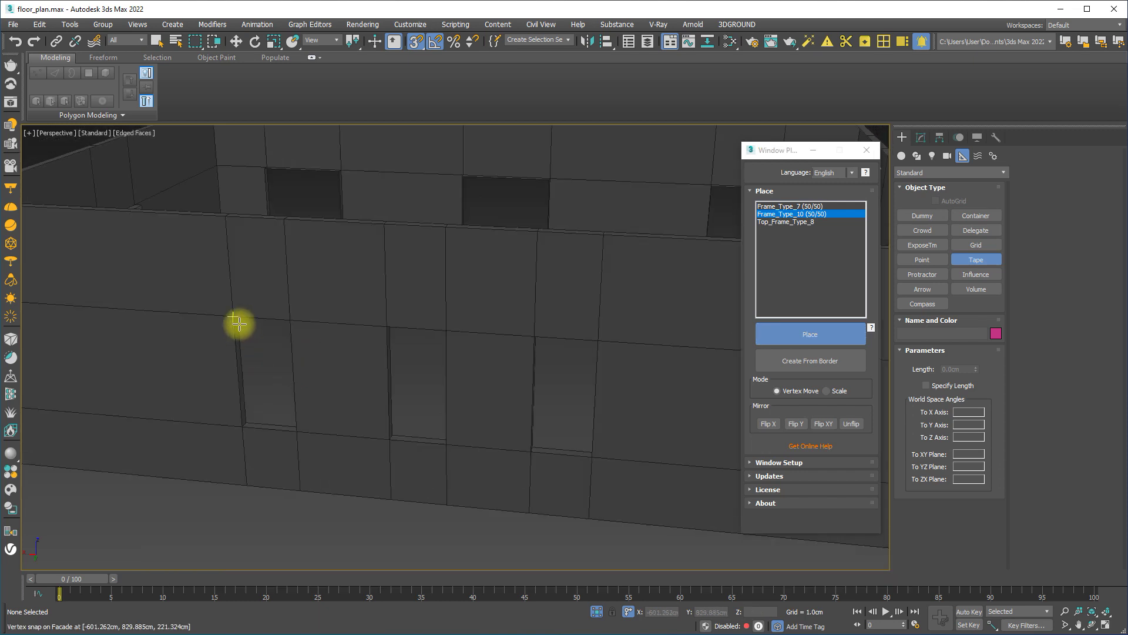
pyautogui.moveTo(239, 307); pyautogui.dragTo(336, 477)
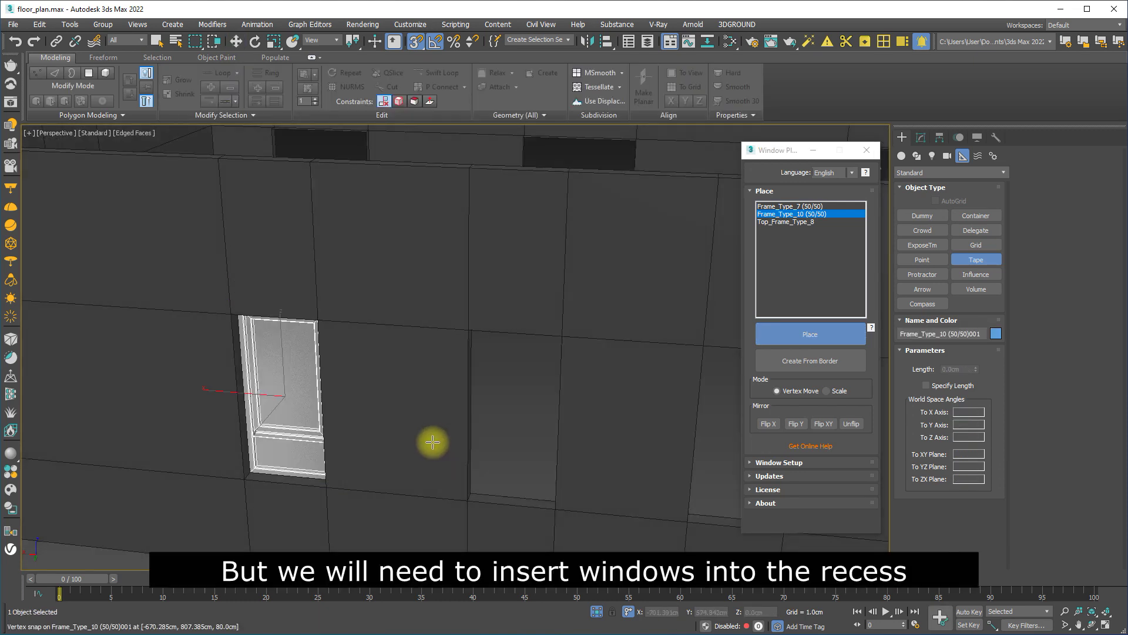
pyautogui.moveTo(434, 445); pyautogui.dragTo(328, 382, button='middle')
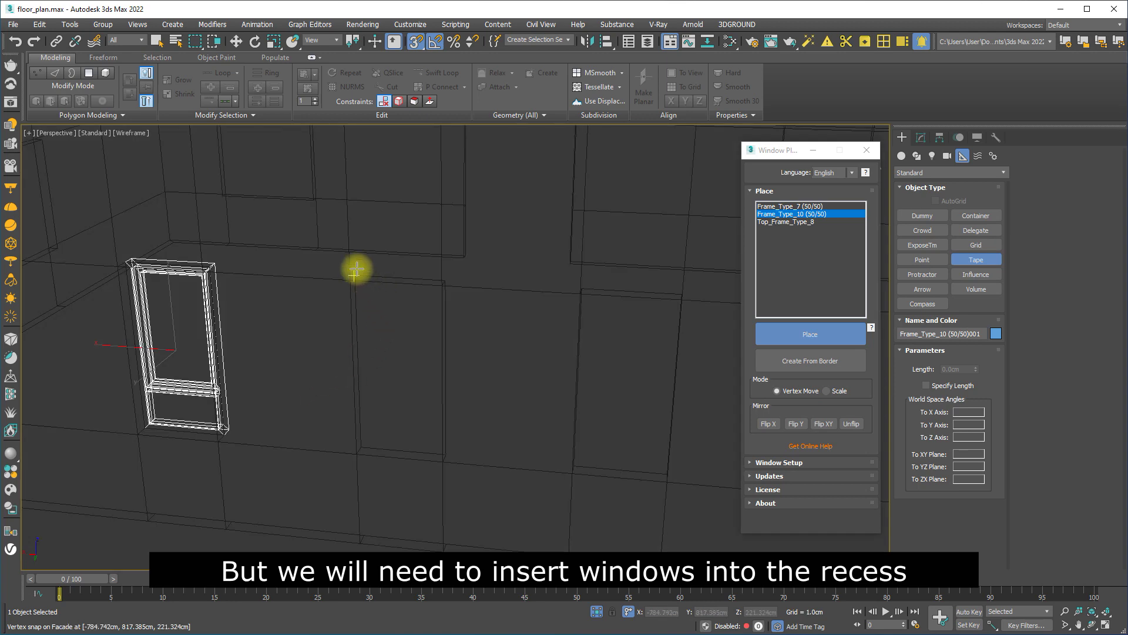
pyautogui.moveTo(356, 270); pyautogui.dragTo(359, 272)
pyautogui.moveTo(445, 458); pyautogui.dragTo(458, 453)
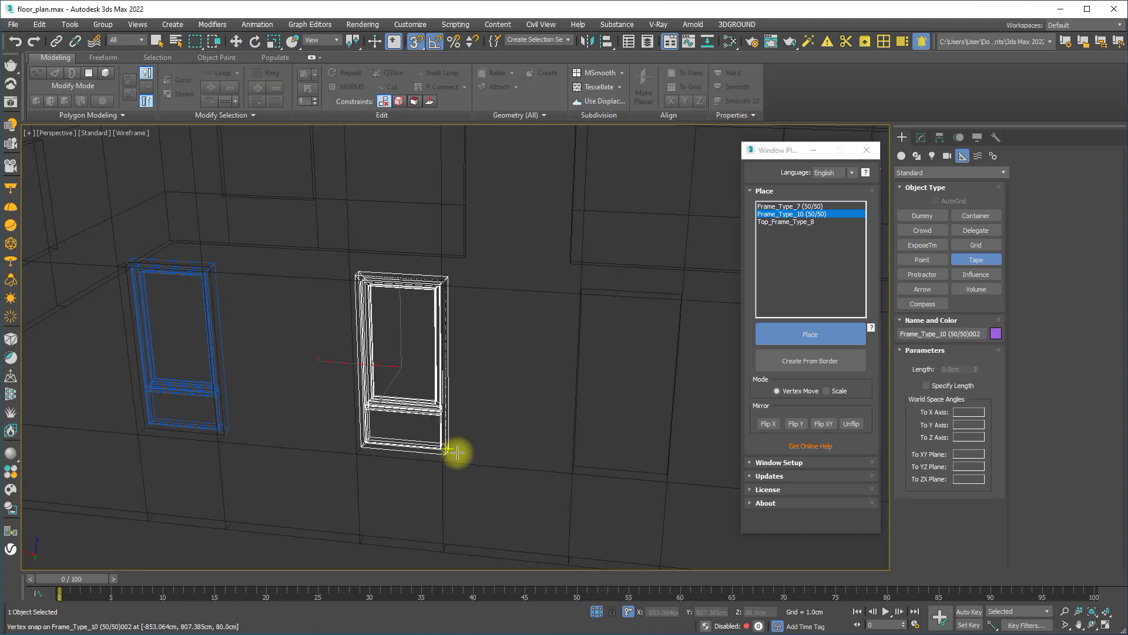
# Step: Place Frame_Type_10 (50/50) in the recess of the third narrow opening, return to shaded view and end the placement
pyautogui.moveTo(475, 442); pyautogui.dragTo(439, 444, button='middle')
pyautogui.scroll(-4, 288, 405)
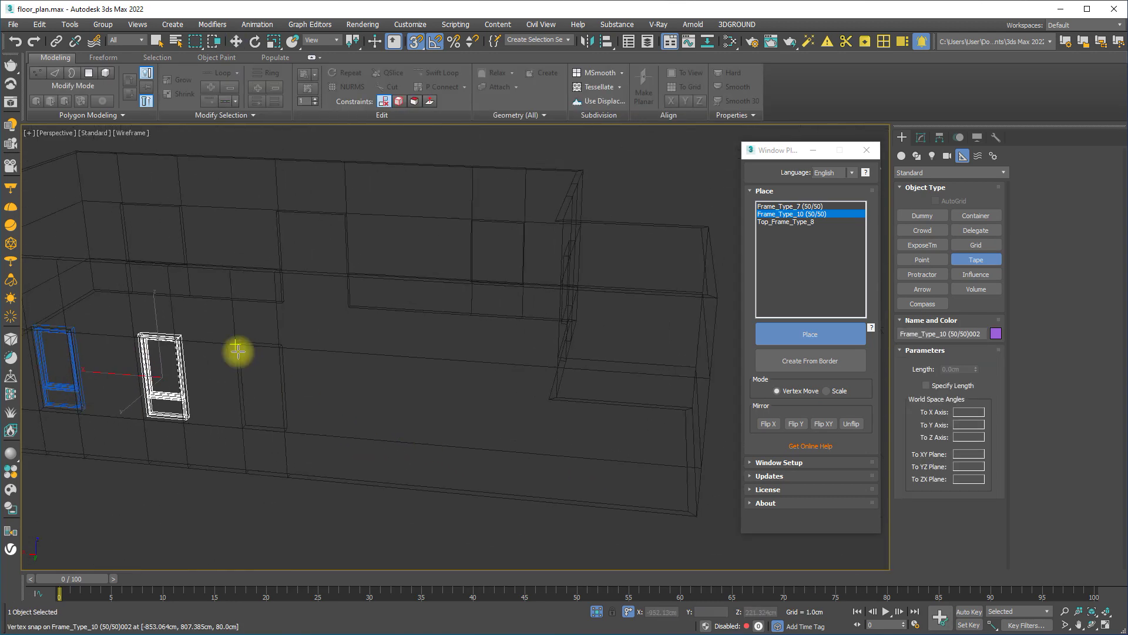
pyautogui.scroll(2, 238, 352)
pyautogui.moveTo(246, 334); pyautogui.dragTo(320, 466)
pyautogui.press('F3')
pyautogui.scroll(-3, 329, 435)
pyautogui.scroll(3, 353, 415)
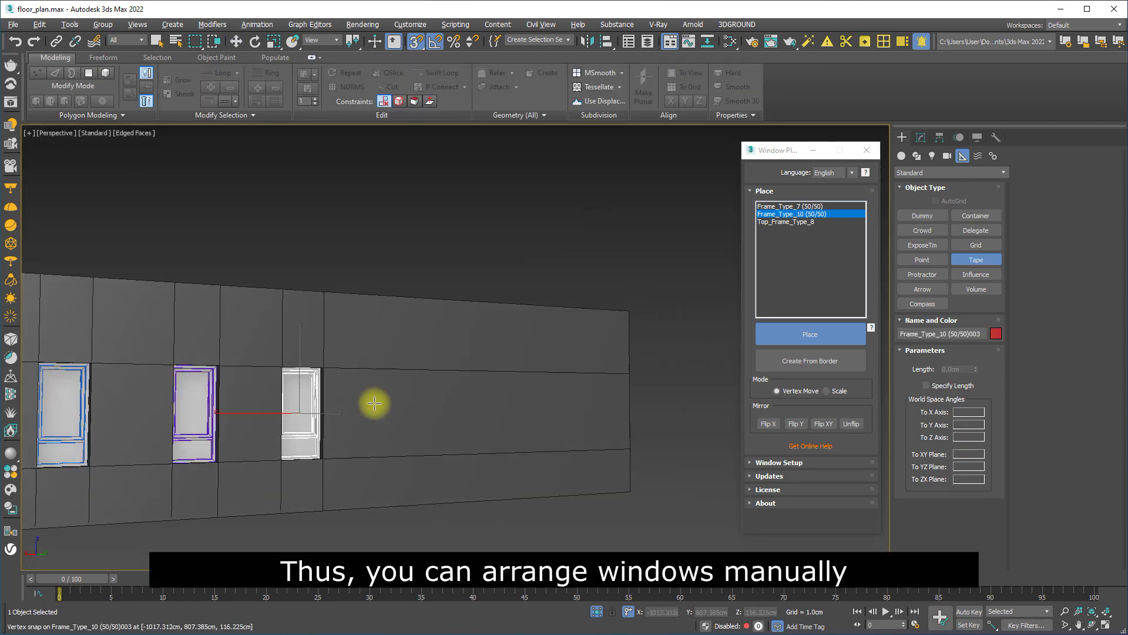
pyautogui.keyDown('alt'); pyautogui.moveTo(374, 403); pyautogui.dragTo(348, 426, button='middle'); pyautogui.keyUp('alt')
pyautogui.rightClick(348, 425)
pyautogui.scroll(-3, 329, 437)
pyautogui.moveTo(299, 477)
pyautogui.keyDown('alt'); pyautogui.mouseDown(button='middle')
pyautogui.moveTo(252, 489)
pyautogui.moveTo(299, 482)
pyautogui.mouseUp(button='middle'); pyautogui.keyUp('alt')
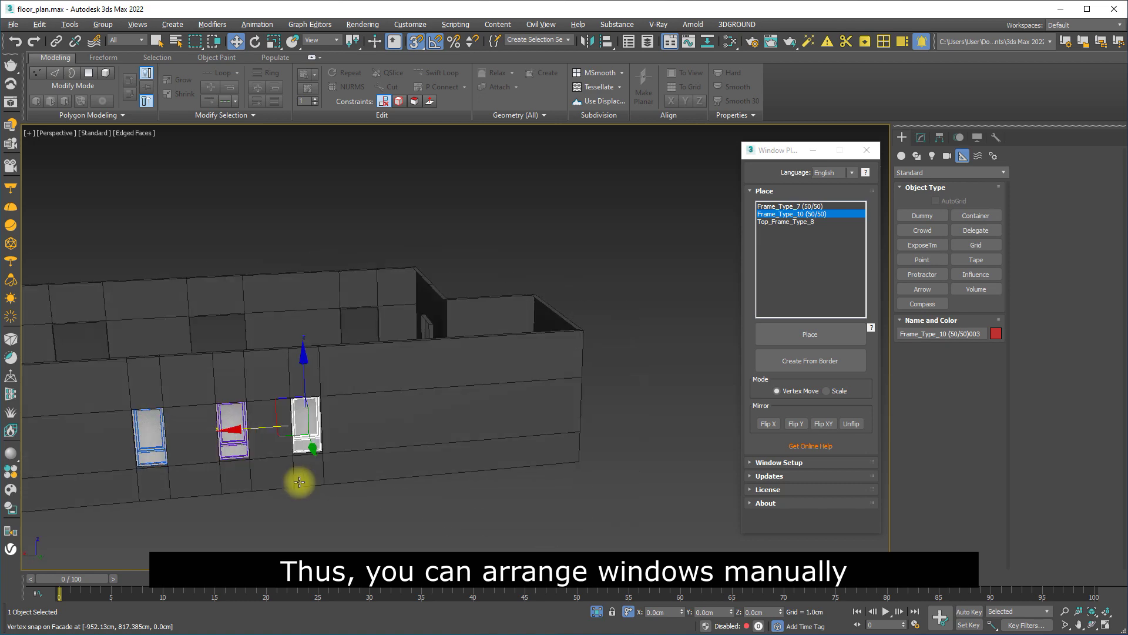
# Step: Turn off the edged-faces display and delete the three manually placed Frame_Type_10 windows
pyautogui.rightClick(259, 457)
pyautogui.click(278, 527)
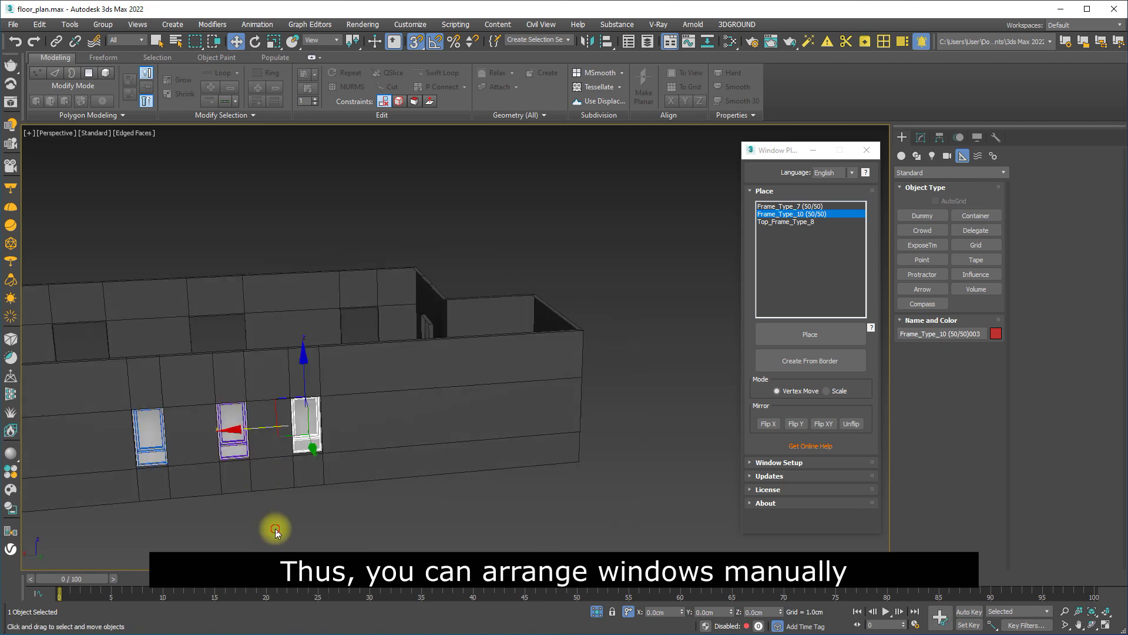
pyautogui.click(275, 529)
pyautogui.press('F4')
pyautogui.moveTo(290, 429)
pyautogui.mouseDown(button='middle')
pyautogui.moveTo(343, 425)
pyautogui.moveTo(276, 446)
pyautogui.mouseUp(button='middle')
pyautogui.moveTo(276, 446); pyautogui.dragTo(607, 475, button='middle')
pyautogui.scroll(5, 239, 381)
pyautogui.moveTo(239, 381); pyautogui.dragTo(241, 412, button='middle')
pyautogui.scroll(-5, 240, 414)
pyautogui.scroll(2, 239, 406)
pyautogui.click(240, 390)
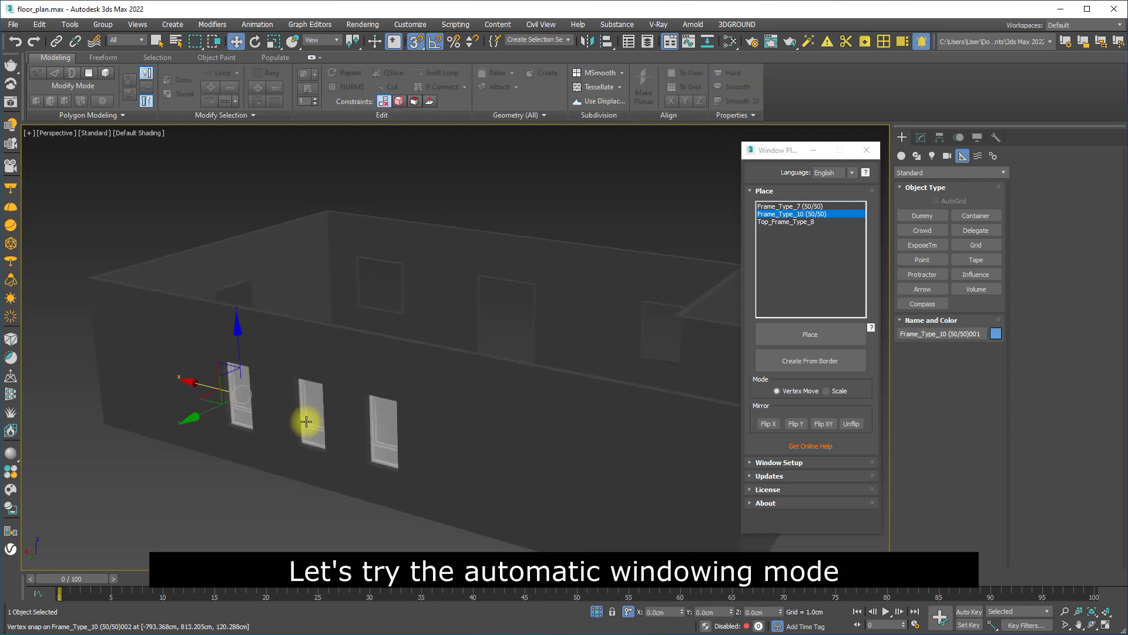
pyautogui.click(306, 421)
pyautogui.click(385, 428)
pyautogui.click(305, 473)
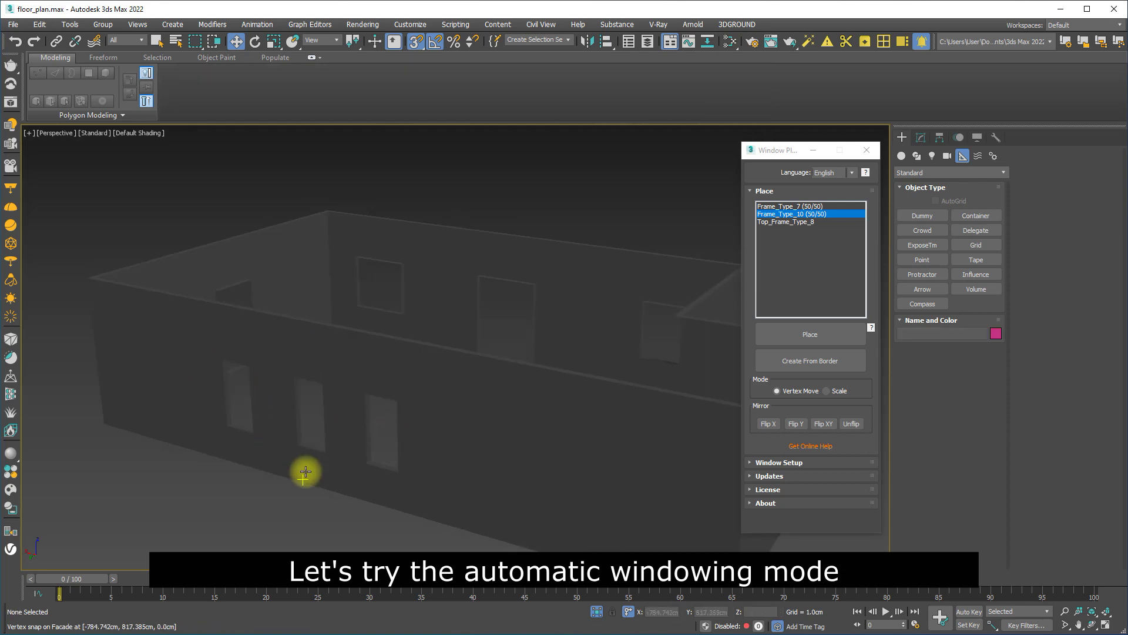
# Step: Select the open borders of the facade's three narrow openings and create Frame_Type_10 (50/50) windows from them
pyautogui.click(281, 391)
pyautogui.click(921, 138)
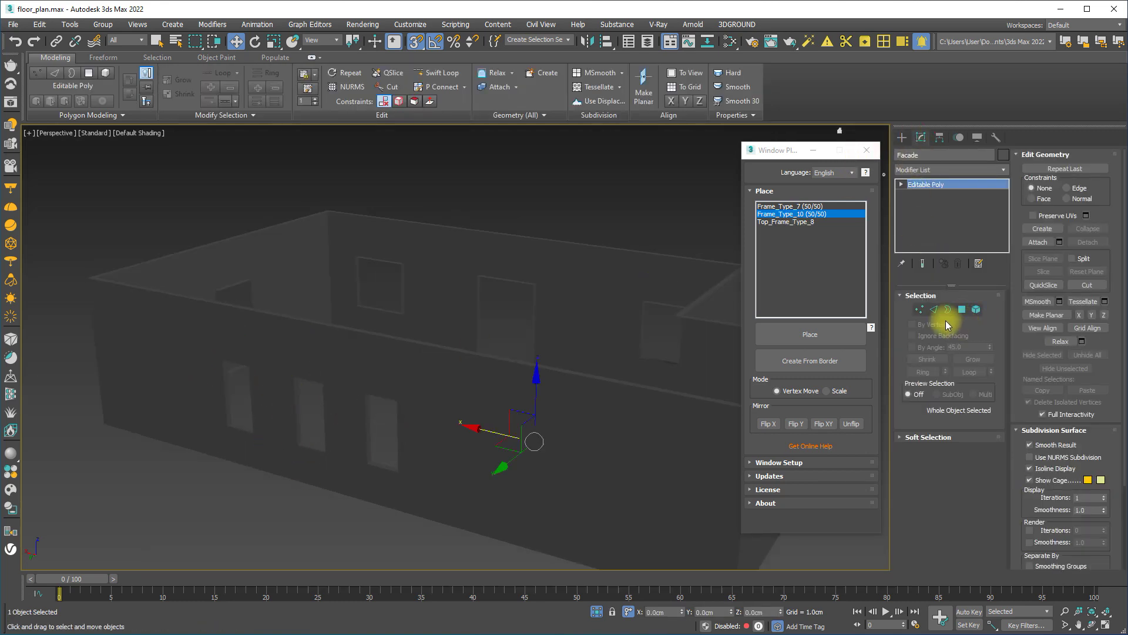
pyautogui.click(948, 309)
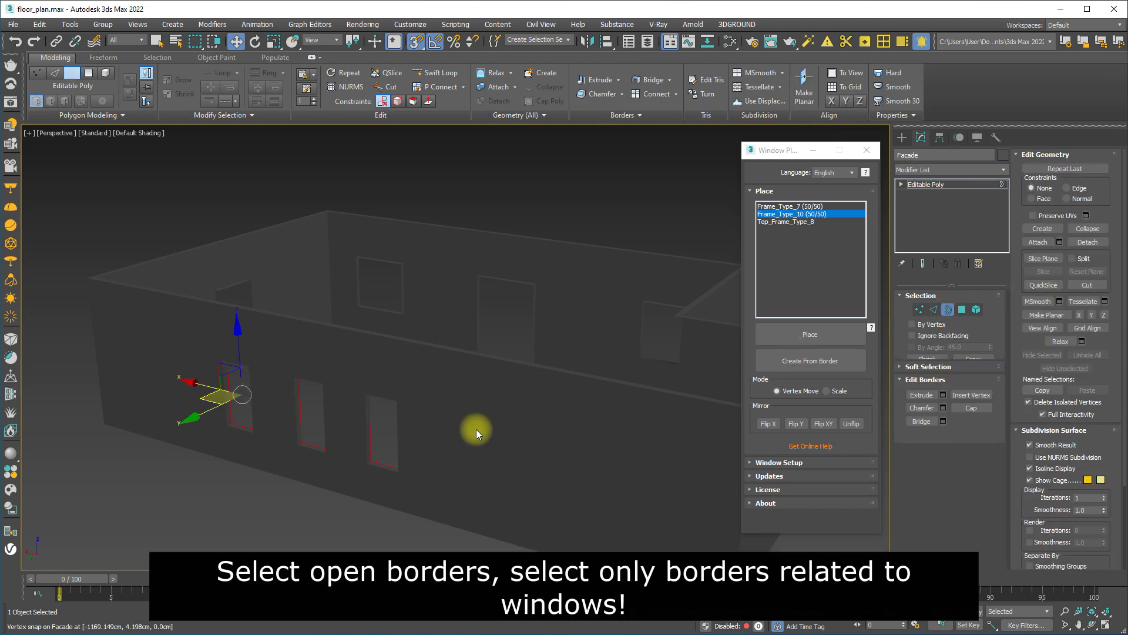
pyautogui.keyDown('alt'); pyautogui.moveTo(323, 458); pyautogui.dragTo(307, 510, button='middle'); pyautogui.keyUp('alt')
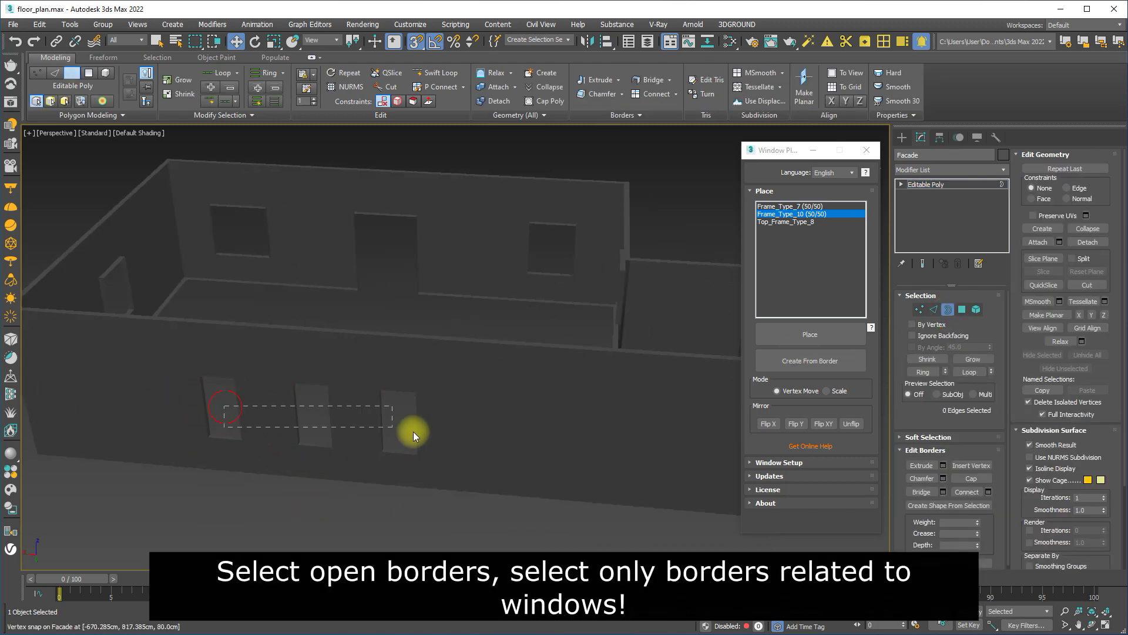
pyautogui.press('F4')
pyautogui.moveTo(423, 431)
pyautogui.keyDown('alt'); pyautogui.mouseDown(button='middle')
pyautogui.moveTo(207, 428)
pyautogui.moveTo(206, 461)
pyautogui.moveTo(156, 411)
pyautogui.moveTo(237, 323)
pyautogui.moveTo(314, 365)
pyautogui.moveTo(371, 439)
pyautogui.moveTo(376, 431)
pyautogui.mouseUp(button='middle'); pyautogui.keyUp('alt')
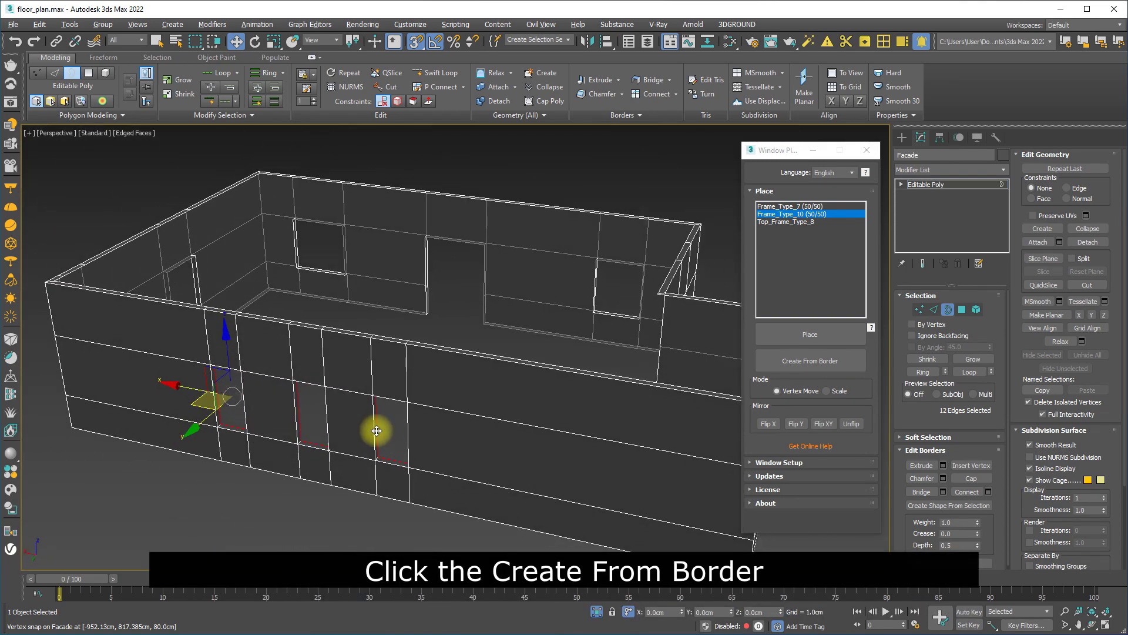
pyautogui.click(799, 363)
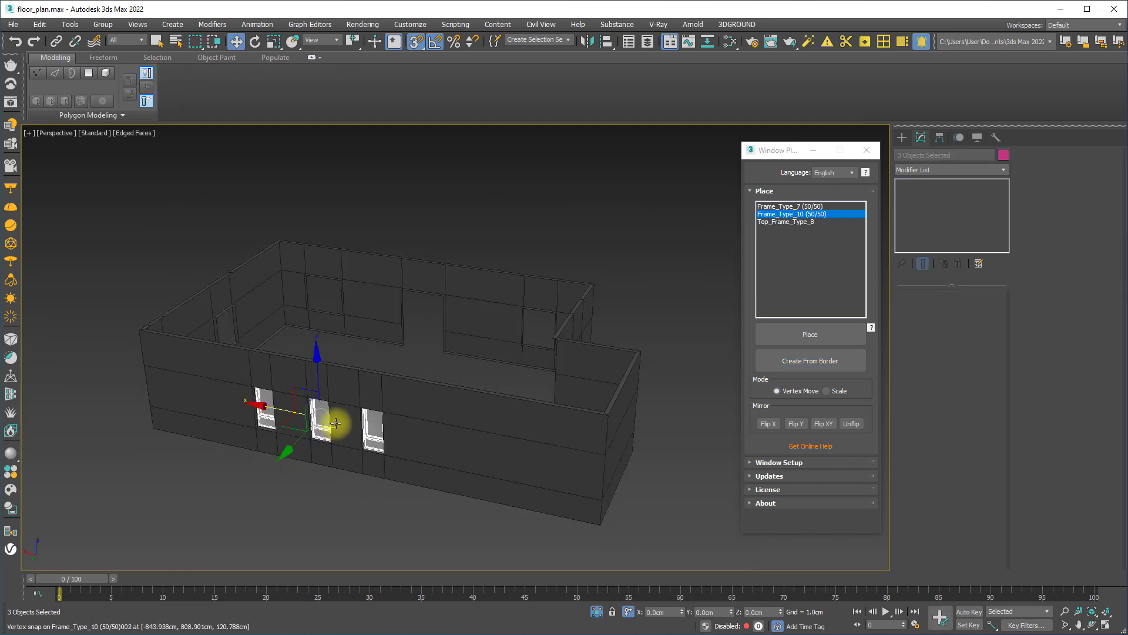
# Step: Create a Frame_Type_10 (50/50) window from the border of the narrow opening near the corner of the adjoining short wall
pyautogui.keyDown('alt'); pyautogui.moveTo(335, 422); pyautogui.dragTo(344, 479, button='middle'); pyautogui.keyUp('alt')
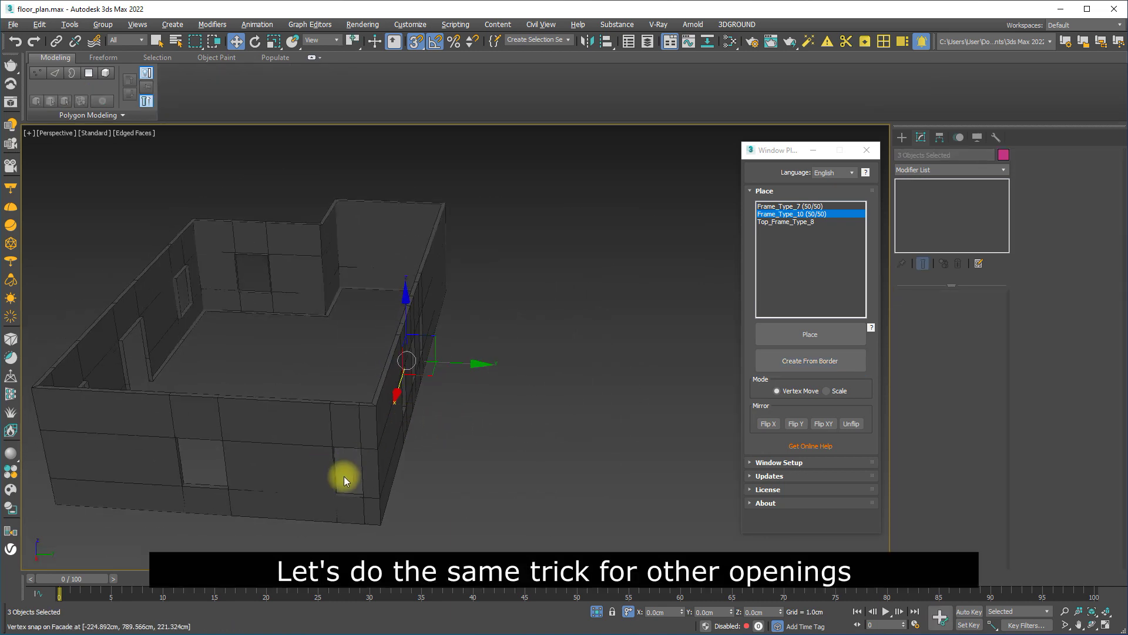
pyautogui.scroll(5, 353, 476)
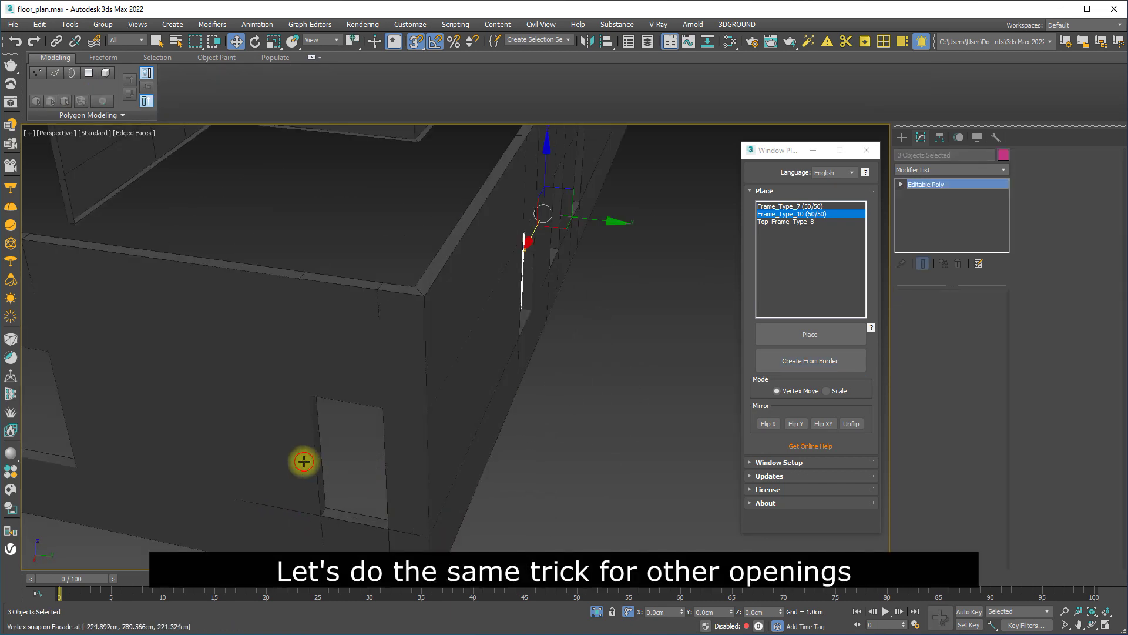
pyautogui.click(304, 462)
pyautogui.press('3')
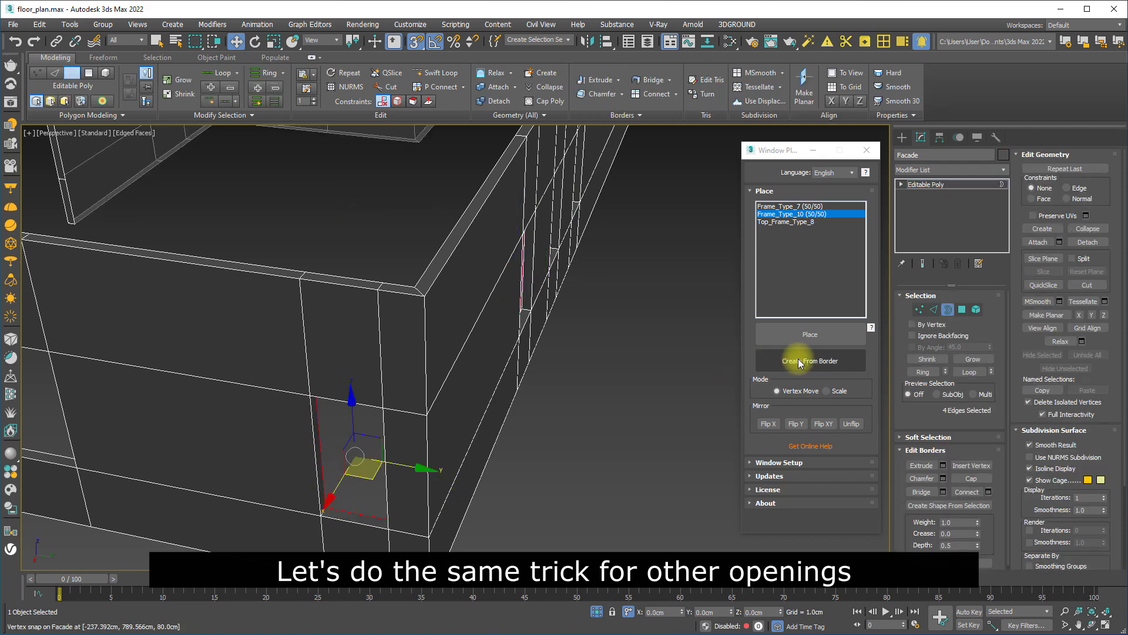
pyautogui.click(800, 361)
# Step: Select the borders of the two wider openings on either side of the next corner and create Frame_Type_7 (50/50) windows from them
pyautogui.scroll(-8, 356, 463)
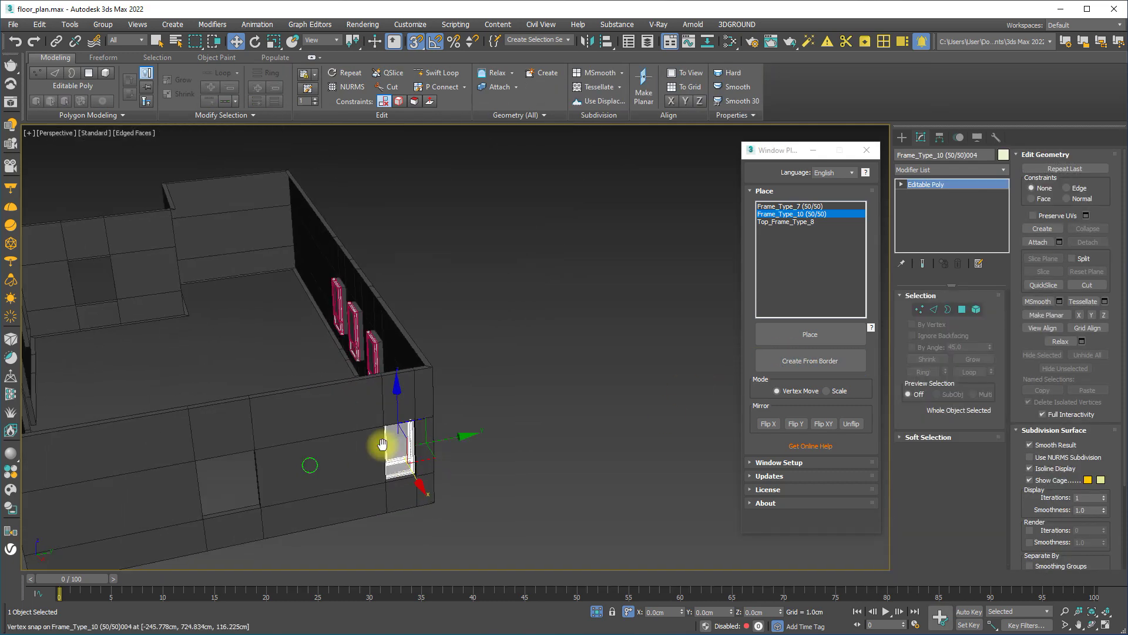
pyautogui.moveTo(383, 445); pyautogui.dragTo(509, 421, button='middle')
pyautogui.moveTo(315, 456)
pyautogui.keyDown('alt'); pyautogui.mouseDown(button='middle')
pyautogui.moveTo(372, 451)
pyautogui.moveTo(336, 456)
pyautogui.mouseUp(button='middle'); pyautogui.keyUp('alt')
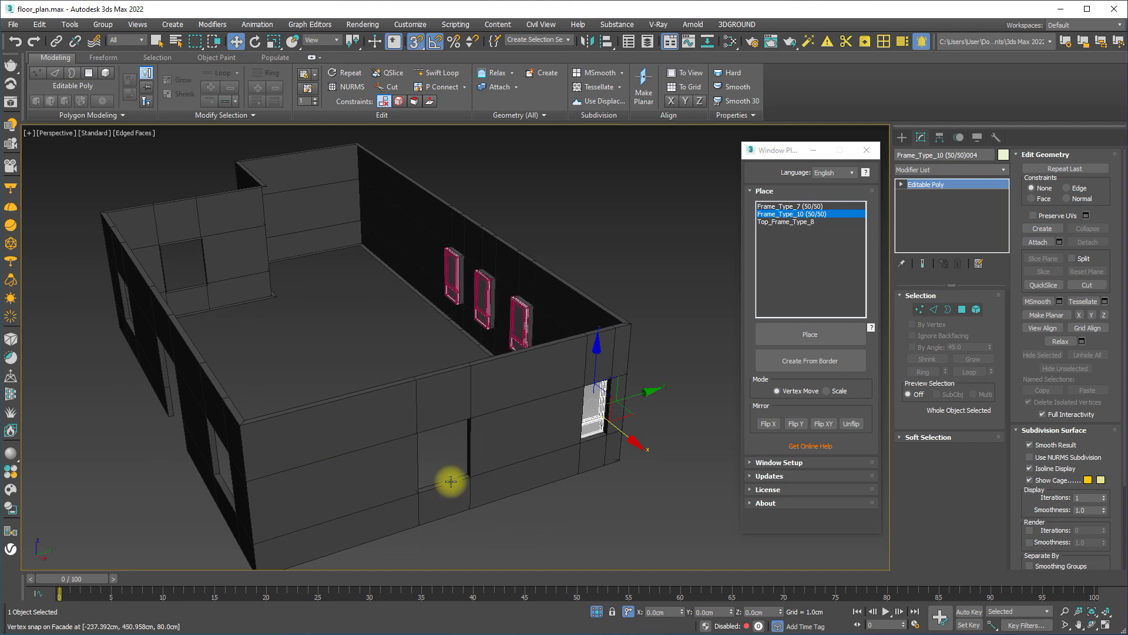
pyautogui.click(449, 479)
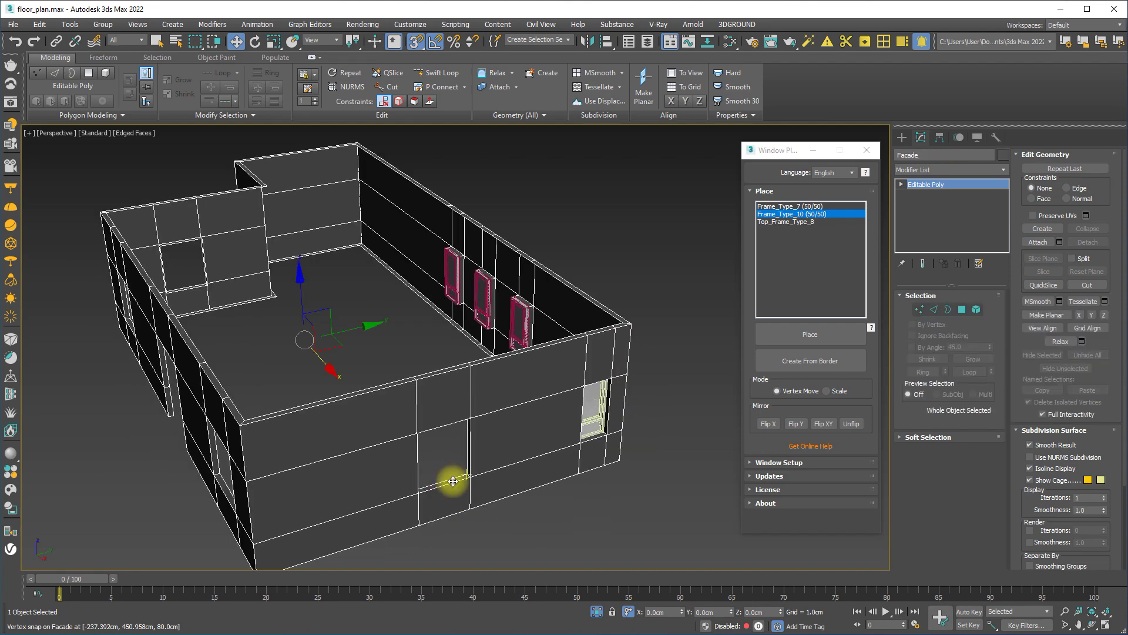
pyautogui.press('3')
pyautogui.click(445, 488)
pyautogui.keyDown('alt'); pyautogui.moveTo(272, 507); pyautogui.dragTo(438, 429, button='middle'); pyautogui.keyUp('alt')
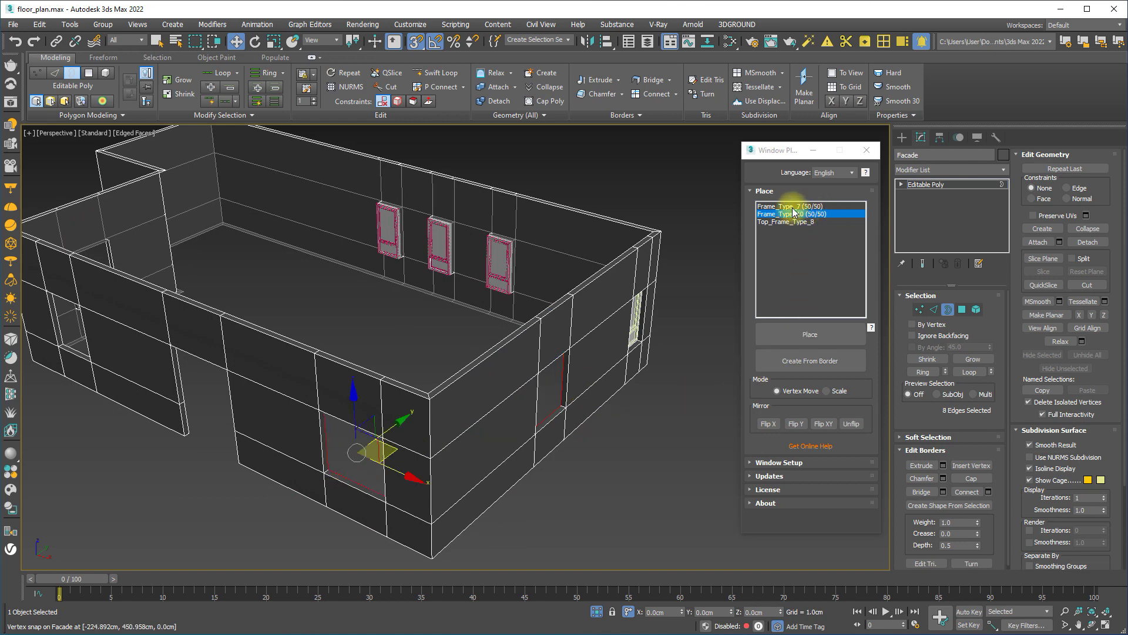
pyautogui.click(788, 360)
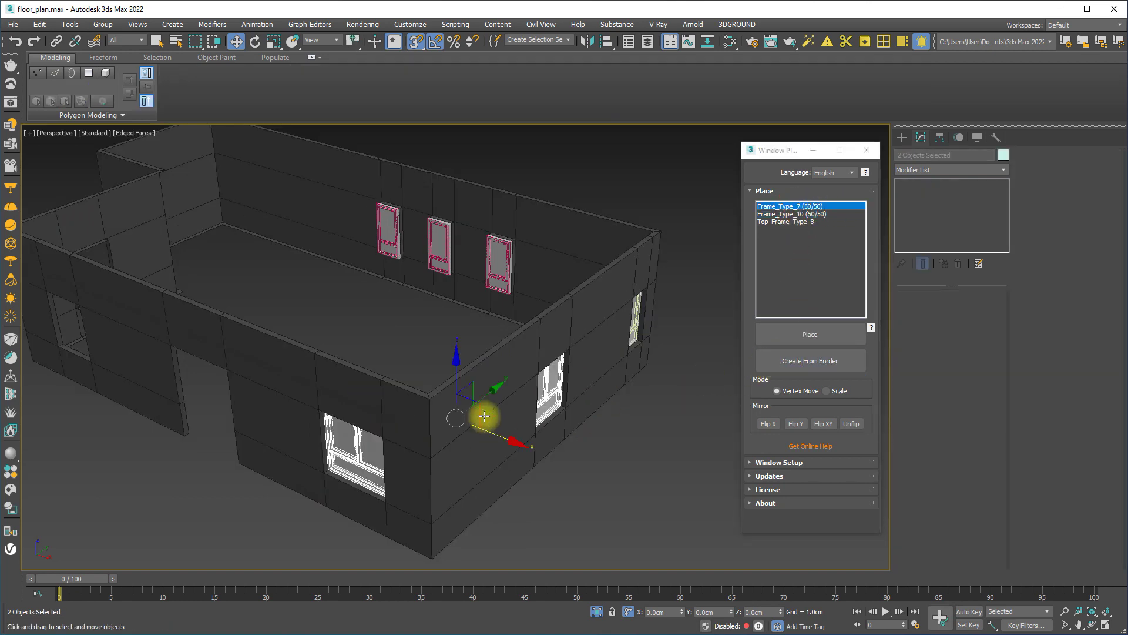
# Step: In wireframe display, manually place a Frame_Type_7 (50/50) window between opposite corner vertices of the front wall's opening on the recess side of the doorway
pyautogui.keyDown('alt'); pyautogui.moveTo(290, 431); pyautogui.dragTo(382, 420, button='middle'); pyautogui.keyUp('alt')
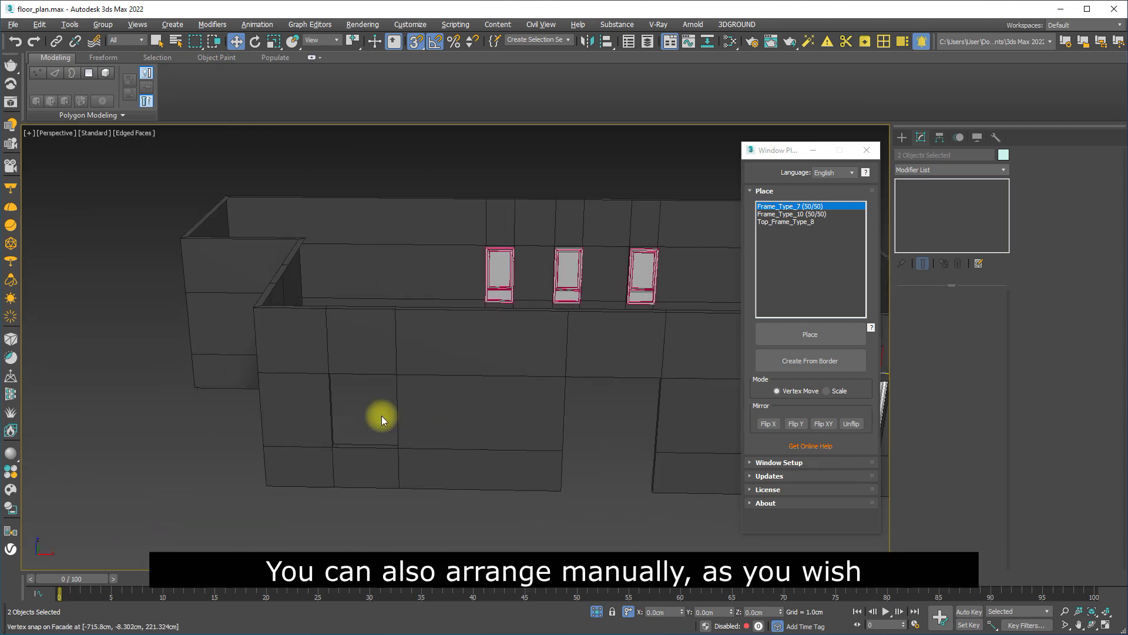
pyautogui.click(802, 334)
pyautogui.keyDown('alt'); pyautogui.moveTo(491, 396); pyautogui.dragTo(315, 410, button='middle'); pyautogui.keyUp('alt')
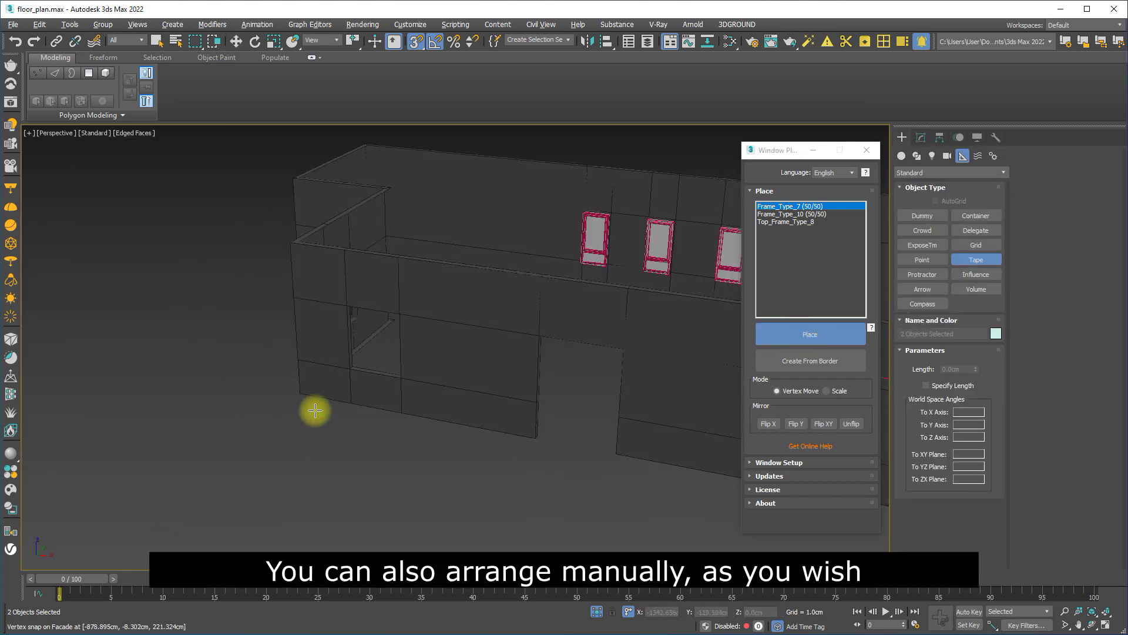
pyautogui.scroll(5, 352, 359)
pyautogui.scroll(-4, 327, 367)
pyautogui.keyDown('alt'); pyautogui.moveTo(326, 367); pyautogui.dragTo(267, 361, button='middle'); pyautogui.keyUp('alt')
pyautogui.press('F3')
pyautogui.press('s')
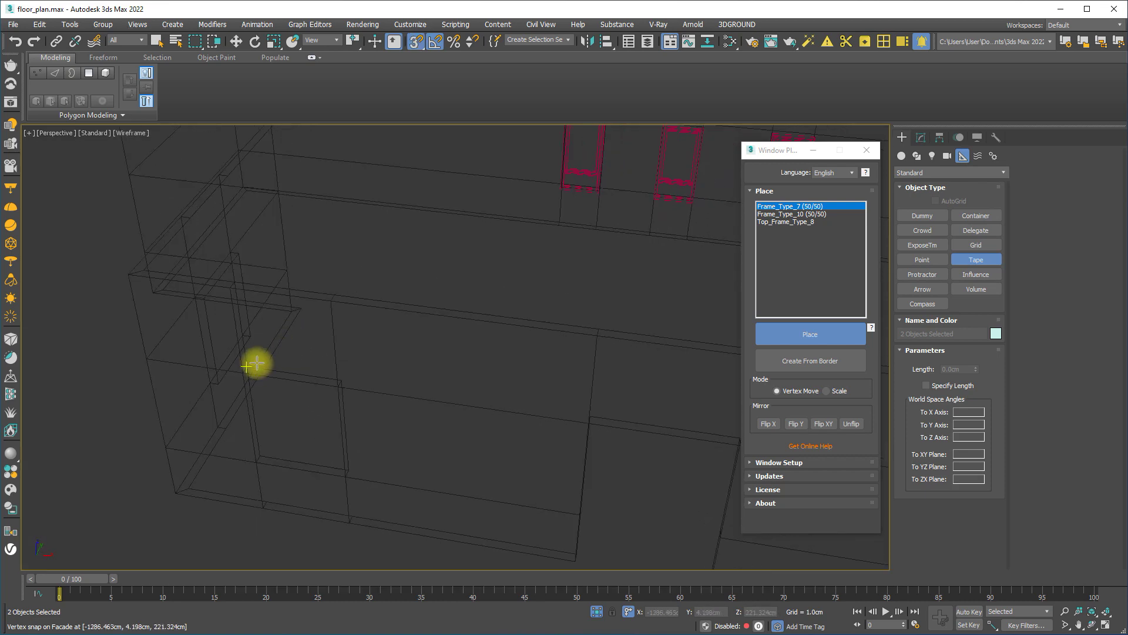
pyautogui.moveTo(254, 362); pyautogui.dragTo(354, 470)
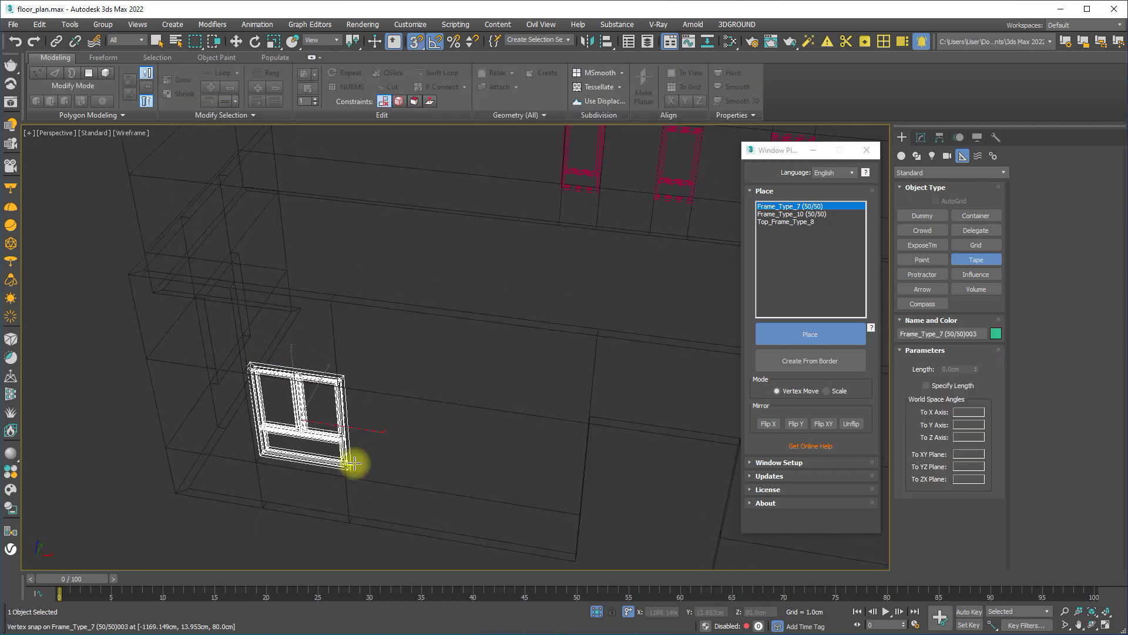
# Step: Place another Frame_Type_7 (50/50) window by vertex snapping in the short recess wall's opening around the corner, and end the placement
pyautogui.scroll(-7, 353, 464)
pyautogui.keyDown('alt'); pyautogui.moveTo(332, 456); pyautogui.dragTo(450, 447, button='middle'); pyautogui.keyUp('alt')
pyautogui.scroll(4, 291, 466)
pyautogui.scroll(2, 291, 466)
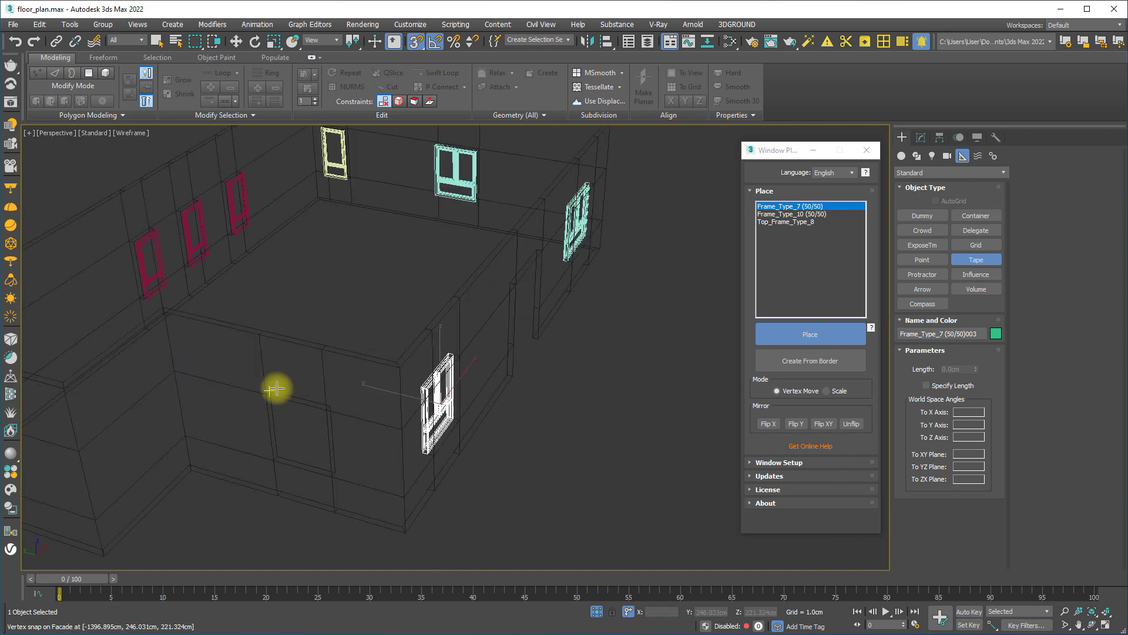
pyautogui.click(276, 390)
pyautogui.moveTo(339, 470); pyautogui.dragTo(353, 461)
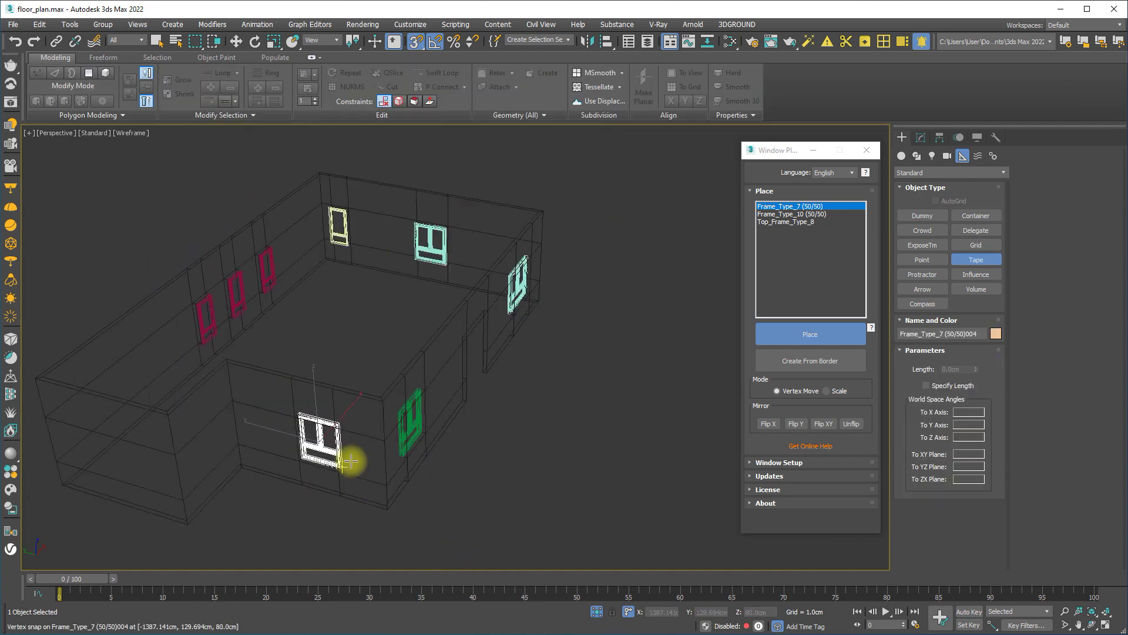
pyautogui.scroll(-4, 361, 428)
pyautogui.keyDown('alt'); pyautogui.moveTo(360, 429); pyautogui.dragTo(315, 443, button='middle'); pyautogui.keyUp('alt')
pyautogui.scroll(3, 315, 443)
pyautogui.rightClick(371, 442)
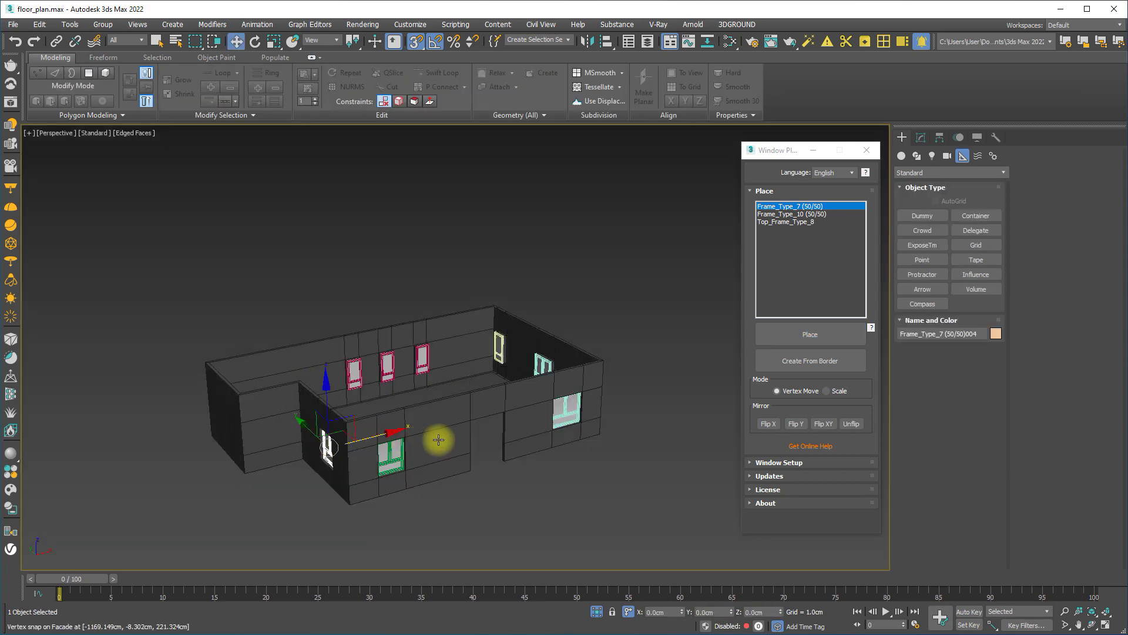
# Step: Select the facade and hide all unselected objects so that only the walls with their empty openings remain
pyautogui.keyDown('alt'); pyautogui.moveTo(439, 438); pyautogui.dragTo(398, 390, button='middle'); pyautogui.keyUp('alt')
pyautogui.scroll(4, 397, 390)
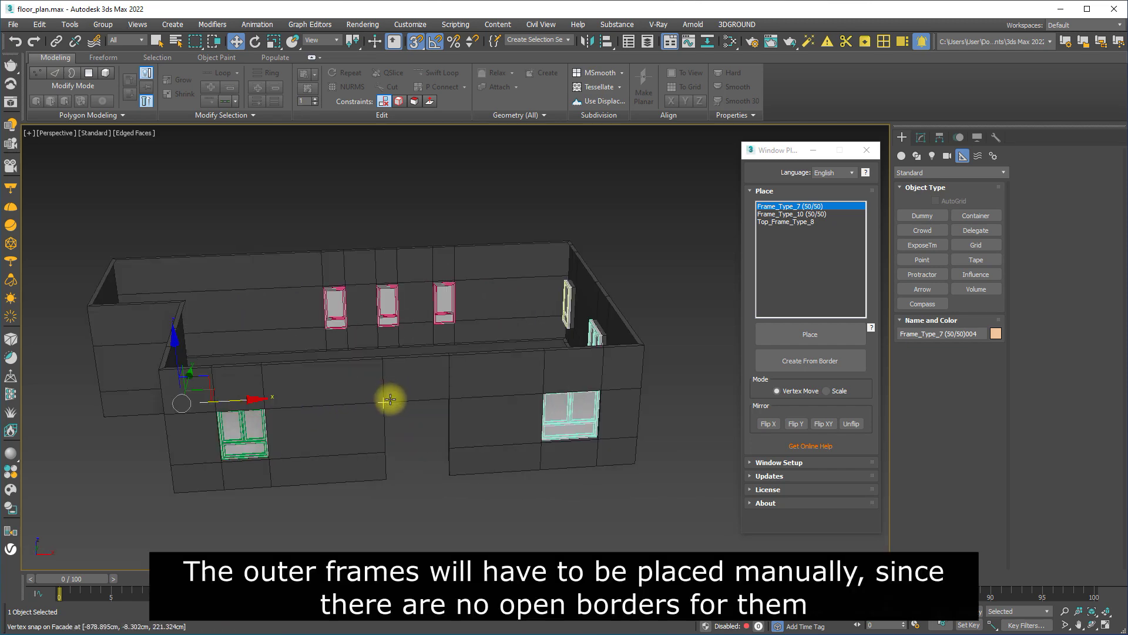
pyautogui.rightClick(390, 399)
pyautogui.click(407, 410)
pyautogui.click(396, 473)
pyautogui.keyDown('alt'); pyautogui.moveTo(408, 435); pyautogui.dragTo(403, 408, button='middle'); pyautogui.keyUp('alt')
pyautogui.click(392, 404)
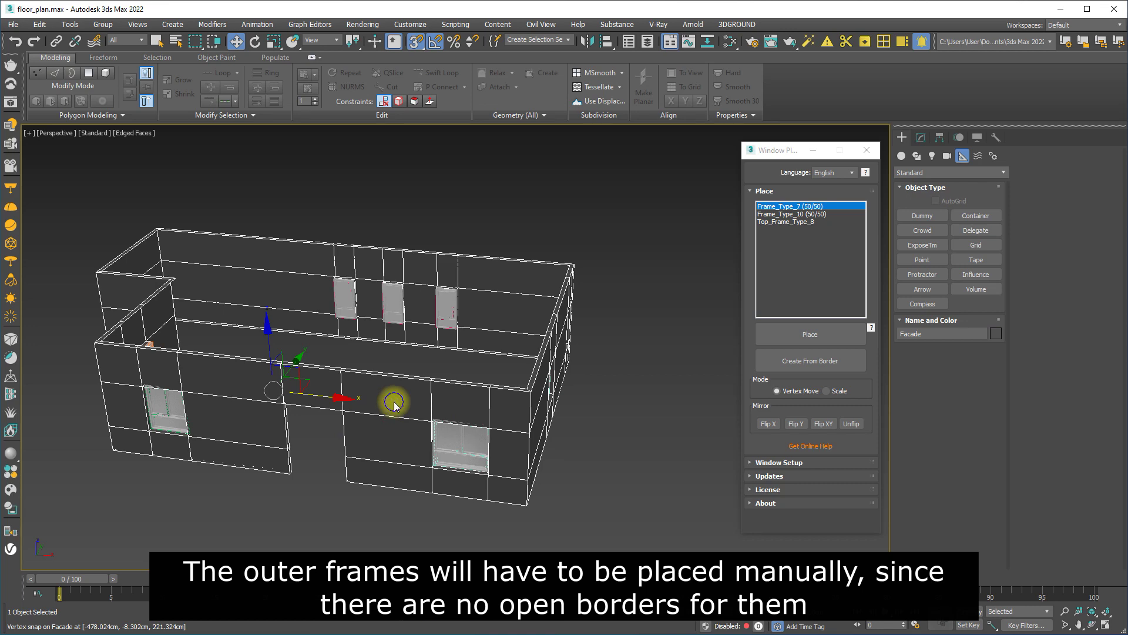
pyautogui.rightClick(394, 406)
pyautogui.click(430, 347)
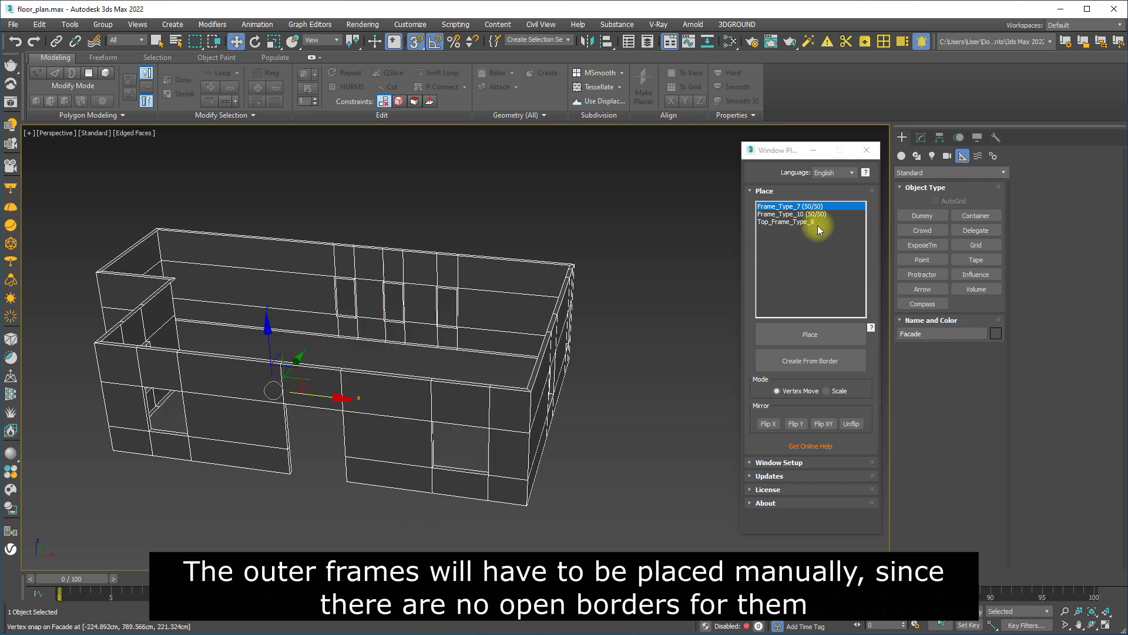
# Step: Manually place a Top_Frame_Type_8 frame on the outer corners of the front wall's wide opening farthest from the recess
pyautogui.click(803, 336)
pyautogui.scroll(5, 376, 429)
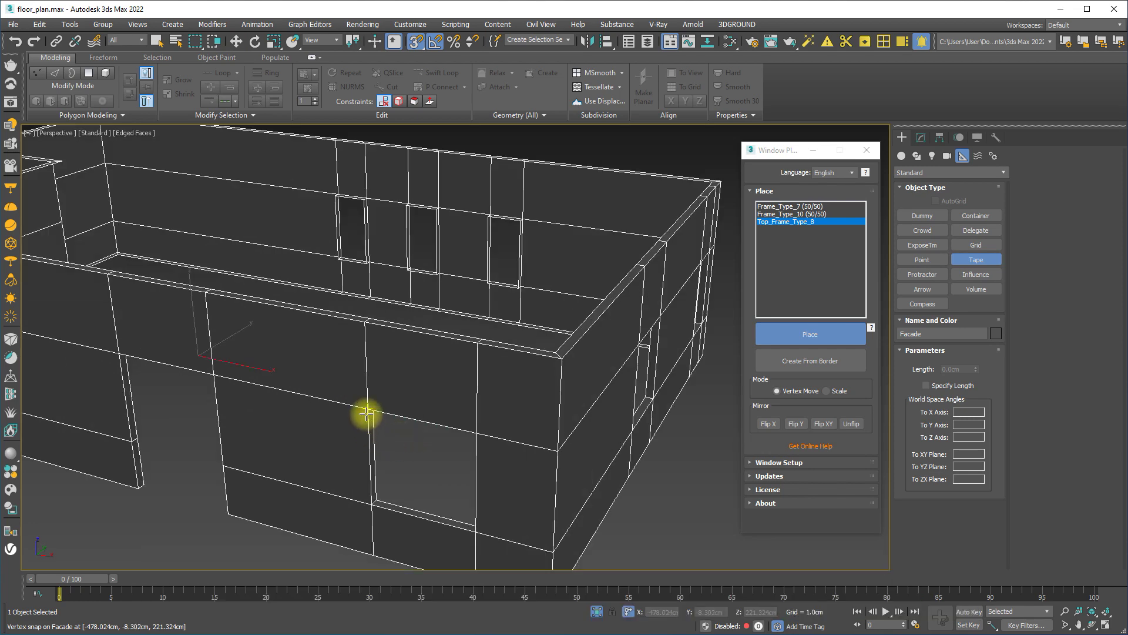
pyautogui.moveTo(367, 414); pyautogui.dragTo(470, 526)
pyautogui.scroll(-5, 468, 512)
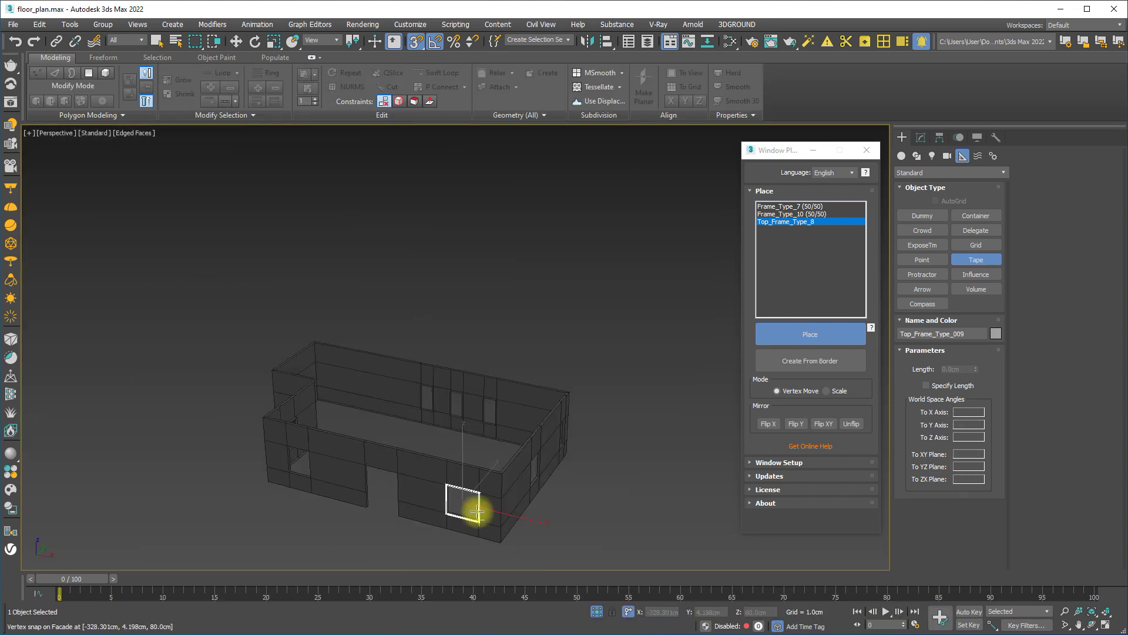
# Step: Place Top_Frame_Type_8 frames on the outside of the end wall's wide opening and its narrow opening near the corner
pyautogui.keyDown('alt'); pyautogui.moveTo(469, 511); pyautogui.dragTo(407, 353, button='middle'); pyautogui.keyUp('alt')
pyautogui.scroll(5, 414, 382)
pyautogui.scroll(3, 413, 382)
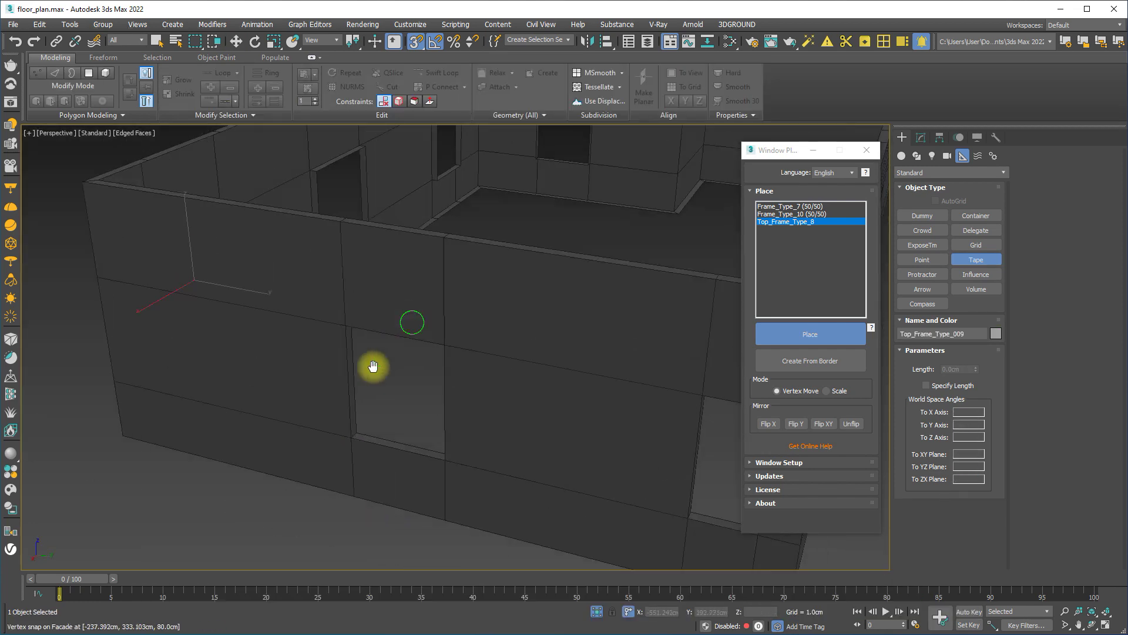
pyautogui.moveTo(332, 338); pyautogui.dragTo(434, 473)
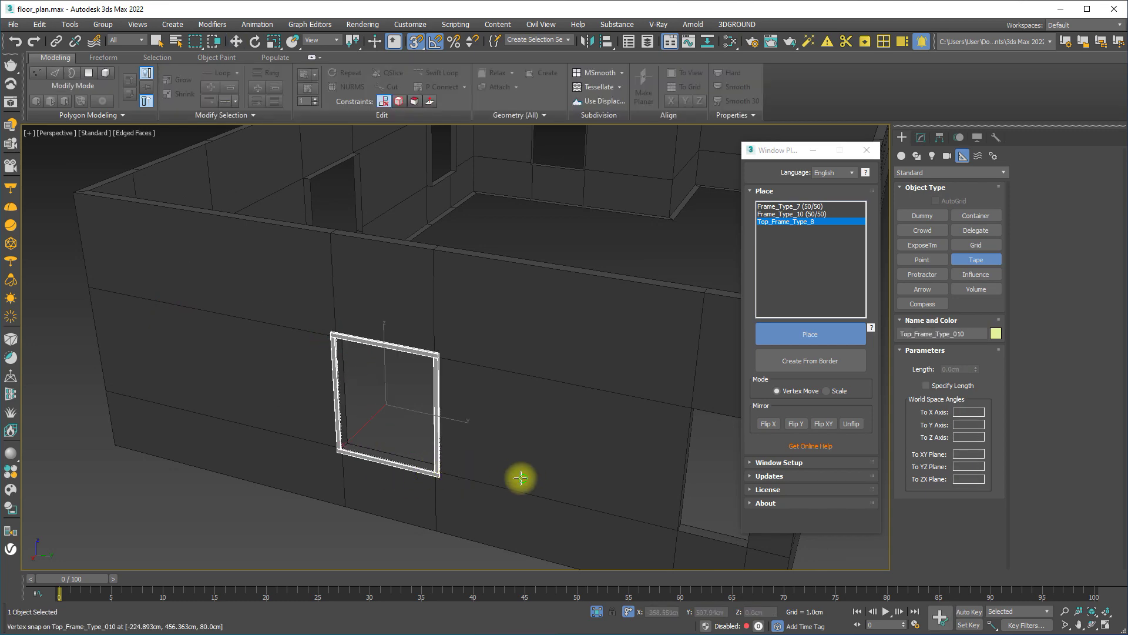
pyautogui.keyDown('alt'); pyautogui.moveTo(518, 476); pyautogui.dragTo(435, 362, button='middle'); pyautogui.keyUp('alt')
pyautogui.moveTo(466, 333); pyautogui.dragTo(517, 468)
pyautogui.scroll(-5, 517, 467)
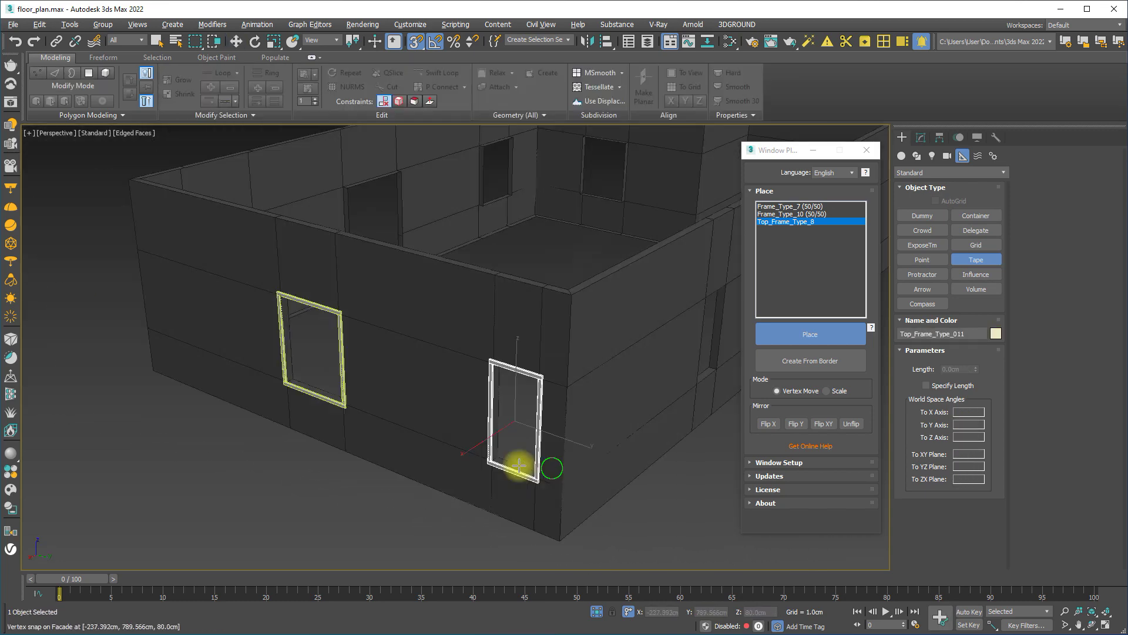
# Step: Place Top_Frame_Type_8 frames on the outside of the long rear wall's three narrow openings
pyautogui.keyDown('alt'); pyautogui.moveTo(516, 466); pyautogui.dragTo(390, 393, button='middle'); pyautogui.keyUp('alt')
pyautogui.scroll(3, 390, 393)
pyautogui.moveTo(409, 355); pyautogui.dragTo(450, 443)
pyautogui.moveTo(513, 373); pyautogui.dragTo(549, 461)
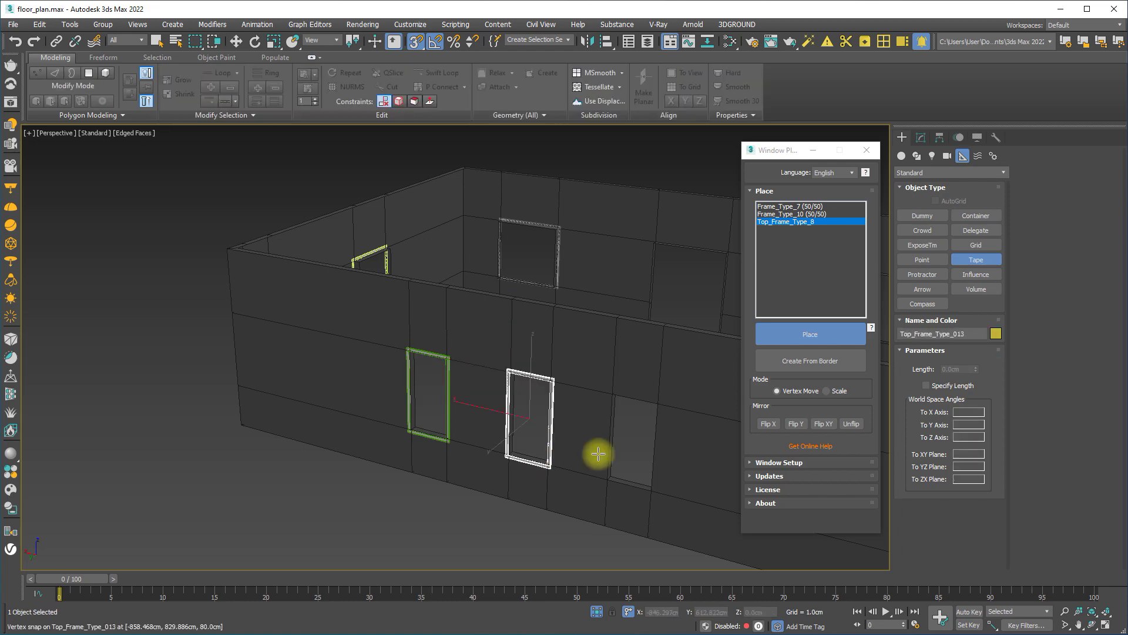
pyautogui.moveTo(597, 453); pyautogui.dragTo(452, 421, button='middle')
pyautogui.moveTo(462, 362); pyautogui.dragTo(495, 457)
# Step: Place Top_Frame_Type_8 frames on the short recess wall's opening and the front wall's opening beside it
pyautogui.scroll(-5, 512, 466)
pyautogui.moveTo(518, 469); pyautogui.dragTo(429, 491, button='middle')
pyautogui.scroll(4, 428, 492)
pyautogui.moveTo(404, 424); pyautogui.dragTo(470, 523)
pyautogui.keyDown('alt'); pyautogui.moveTo(469, 523); pyautogui.dragTo(329, 453, button='middle'); pyautogui.keyUp('alt')
pyautogui.moveTo(408, 418); pyautogui.dragTo(499, 494)
pyautogui.scroll(-4, 398, 481)
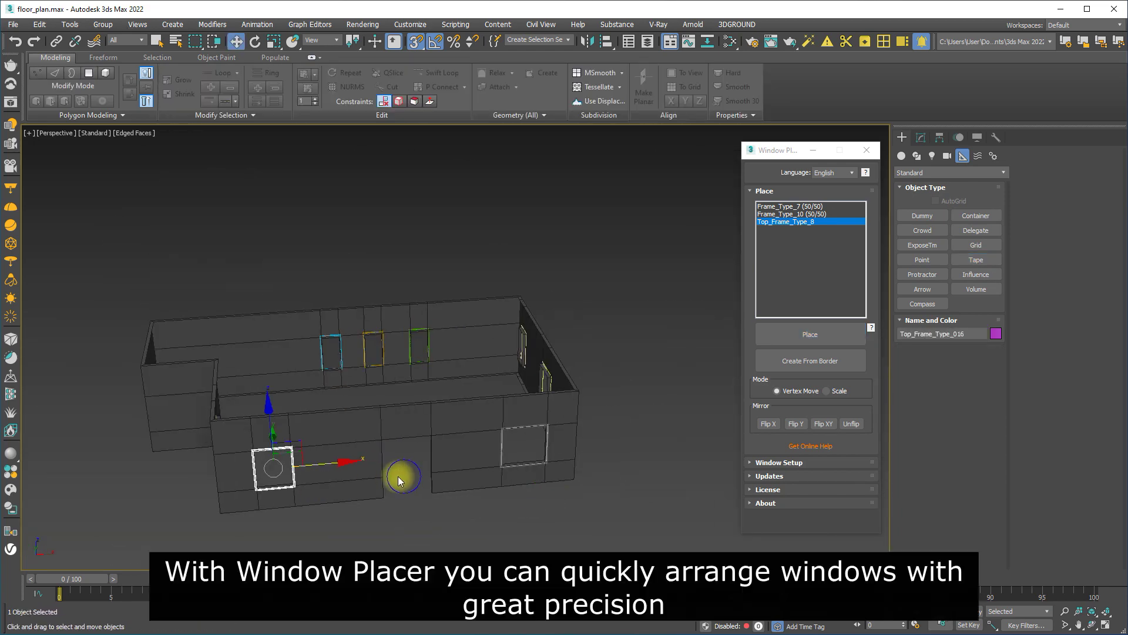
# Step: Unhide all objects, clear the selection and turn off the edged-faces display
pyautogui.rightClick(416, 451)
pyautogui.click(443, 401)
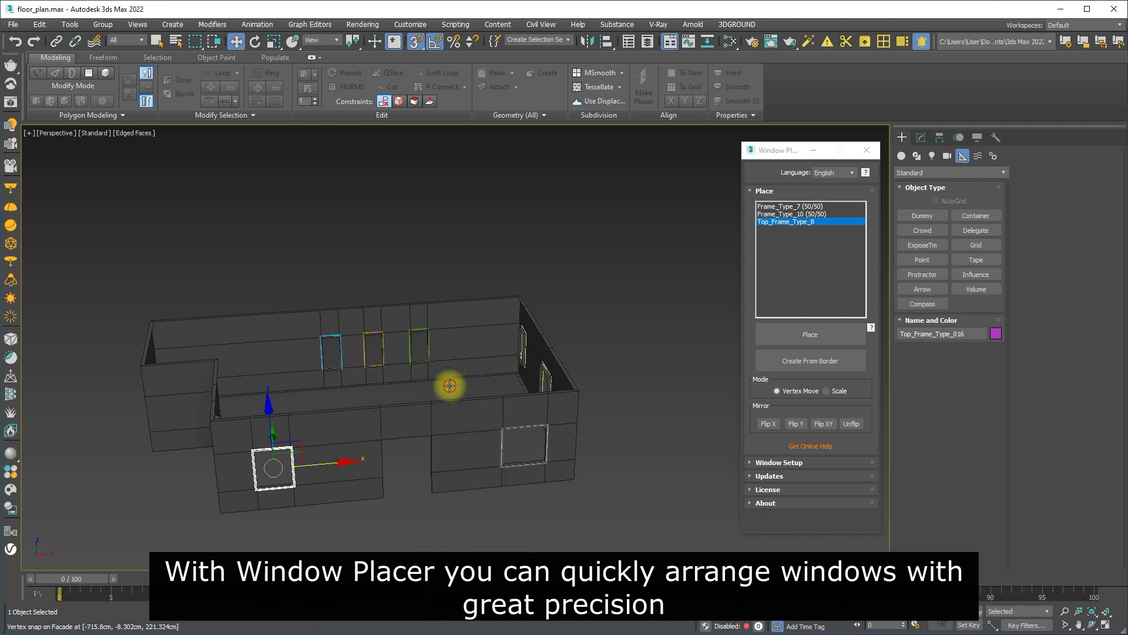
pyautogui.click(604, 317)
pyautogui.press('F4')
pyautogui.keyDown('alt'); pyautogui.moveTo(413, 432); pyautogui.dragTo(390, 418, button='middle'); pyautogui.keyUp('alt')
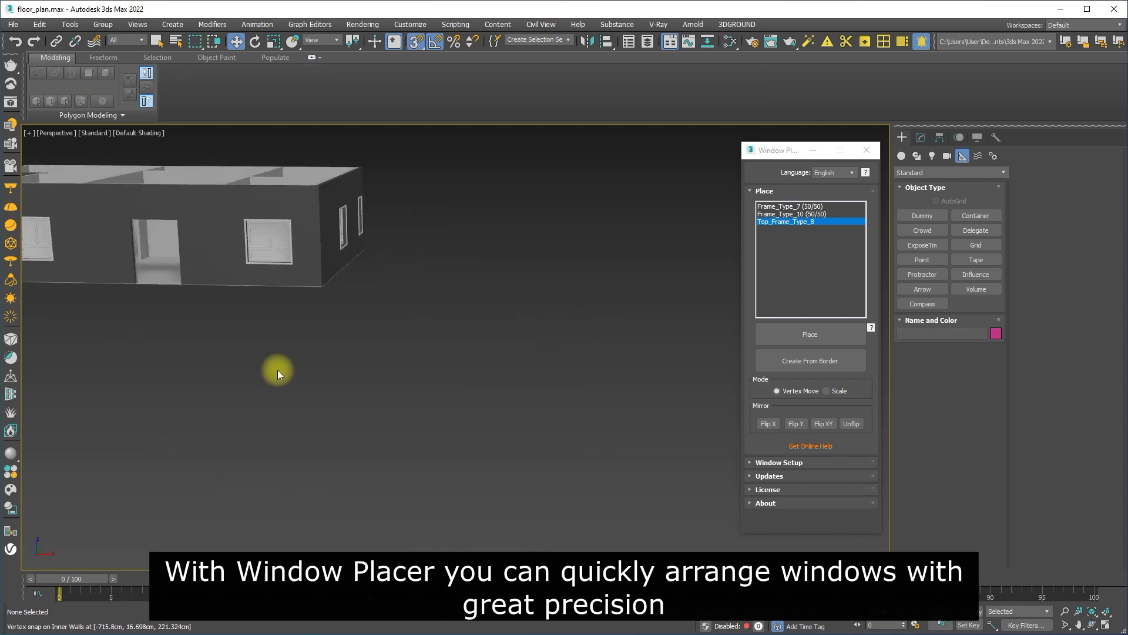
# Step: Select the facade, frame it in the view and set the viewport shading to Clay
pyautogui.click(315, 239)
pyautogui.press('z')
pyautogui.scroll(-5, 409, 415)
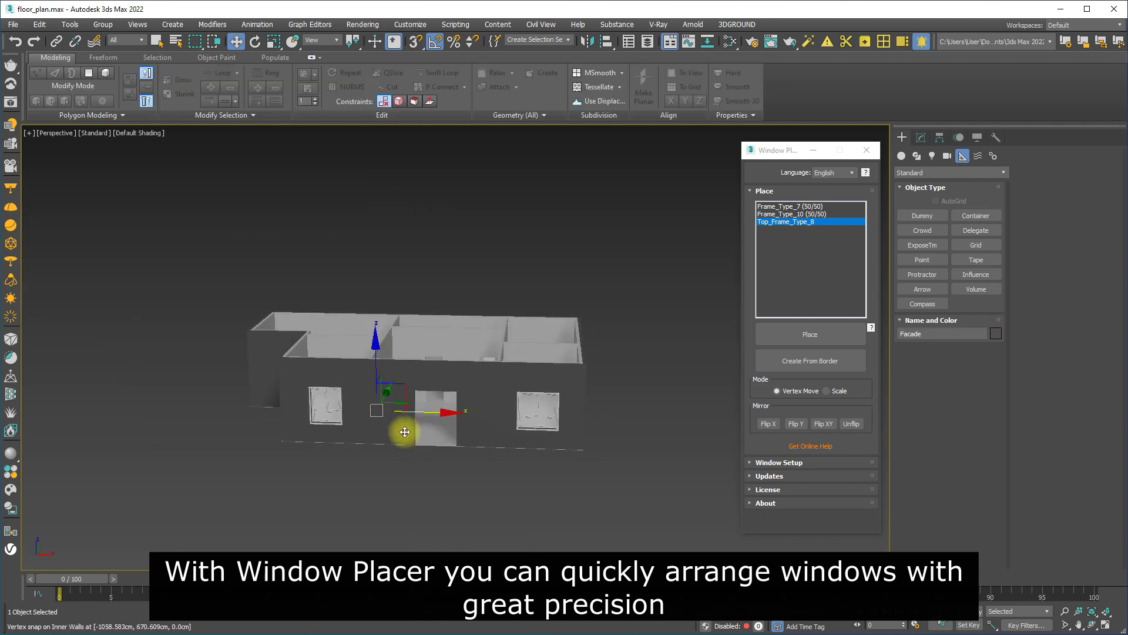
pyautogui.keyDown('alt'); pyautogui.moveTo(403, 431); pyautogui.dragTo(434, 444, button='middle'); pyautogui.keyUp('alt')
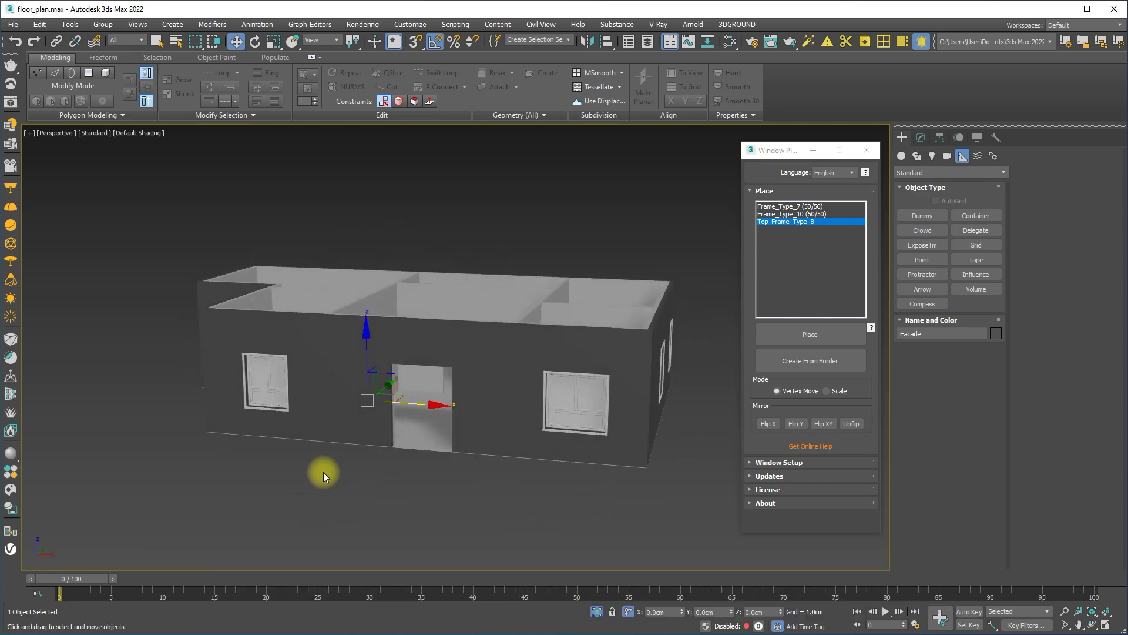
pyautogui.keyDown('alt'); pyautogui.moveTo(322, 468); pyautogui.dragTo(394, 468, button='middle'); pyautogui.keyUp('alt')
pyautogui.scroll(3, 330, 471)
pyautogui.click(141, 133)
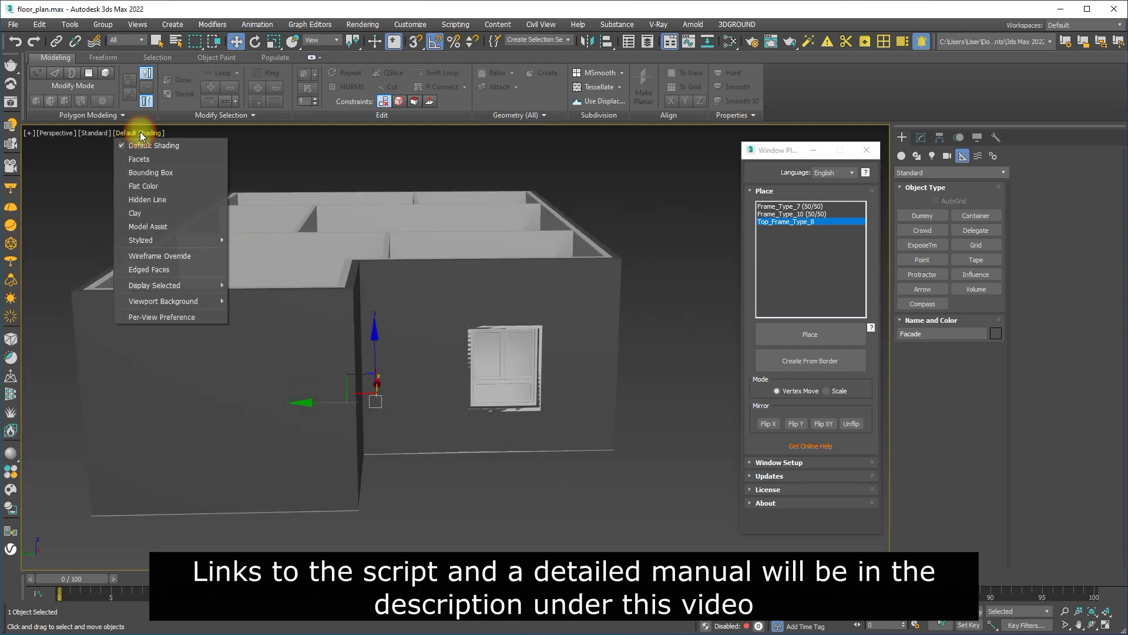
pyautogui.click(141, 197)
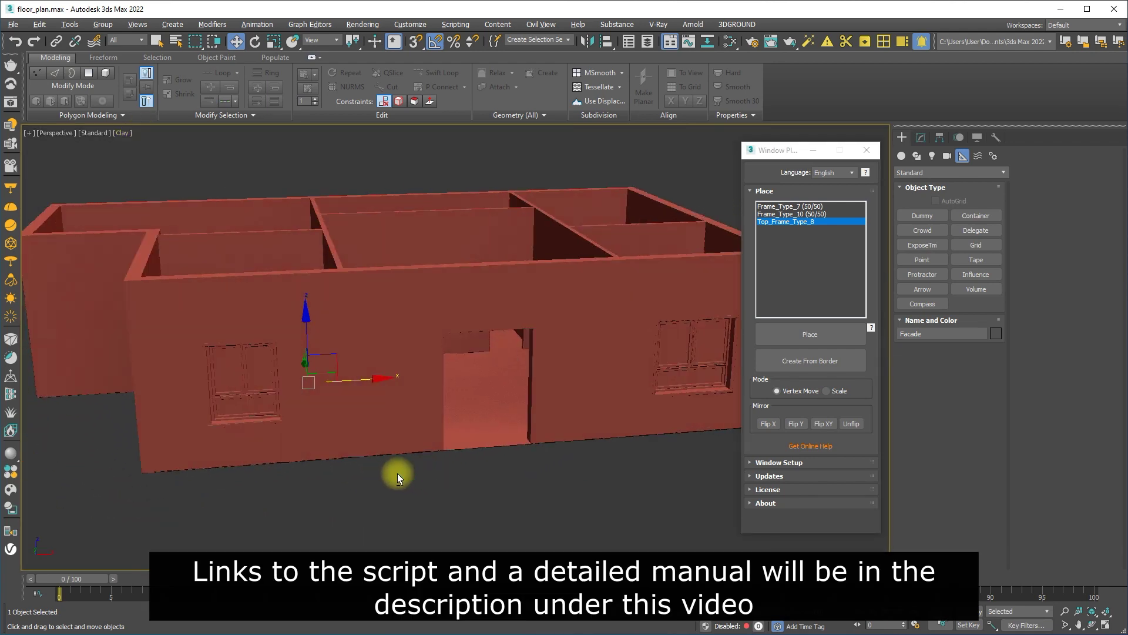